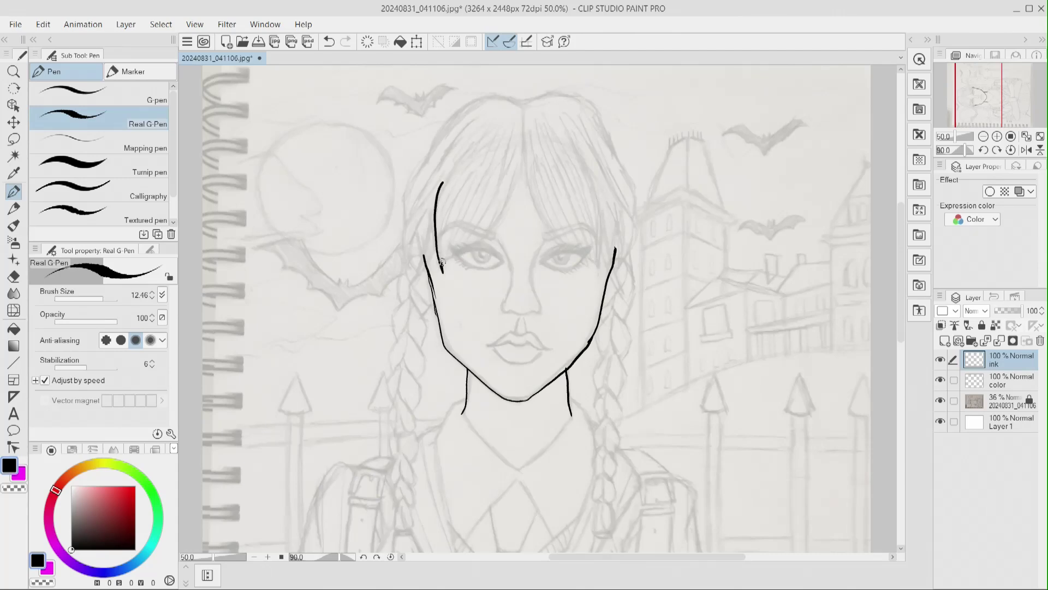
- Ink the outer contour of the hair over the head and down to the loose strands beside the face
mouse_move(526, 138)
left_mouse_down()
mouse_move(572, 252)
mouse_move(569, 157)
left_mouse_up()
mouse_move(435, 213)
left_mouse_down()
mouse_move(410, 220)
mouse_move(428, 190)
left_mouse_up()
mouse_move(409, 226)
left_mouse_down()
mouse_move(422, 167)
mouse_move(523, 108)
mouse_move(589, 110)
mouse_move(630, 211)
left_mouse_up()
mouse_move(606, 176)
left_mouse_down()
mouse_move(634, 230)
mouse_move(630, 252)
left_mouse_up()
left_click_drag(629, 238, 614, 250)
- Ink the individual strands of the fringe on both sides of the parting, following the sketch
left_click_drag(478, 114, 445, 179)
left_click_drag(454, 138, 416, 205)
mouse_move(574, 119)
left_mouse_down()
mouse_move(612, 187)
mouse_move(620, 249)
left_mouse_up()
left_click_drag(547, 158, 578, 227)
left_click_drag(508, 146, 498, 208)
left_click_drag(484, 143, 453, 205)
left_click_drag(535, 126, 553, 166)
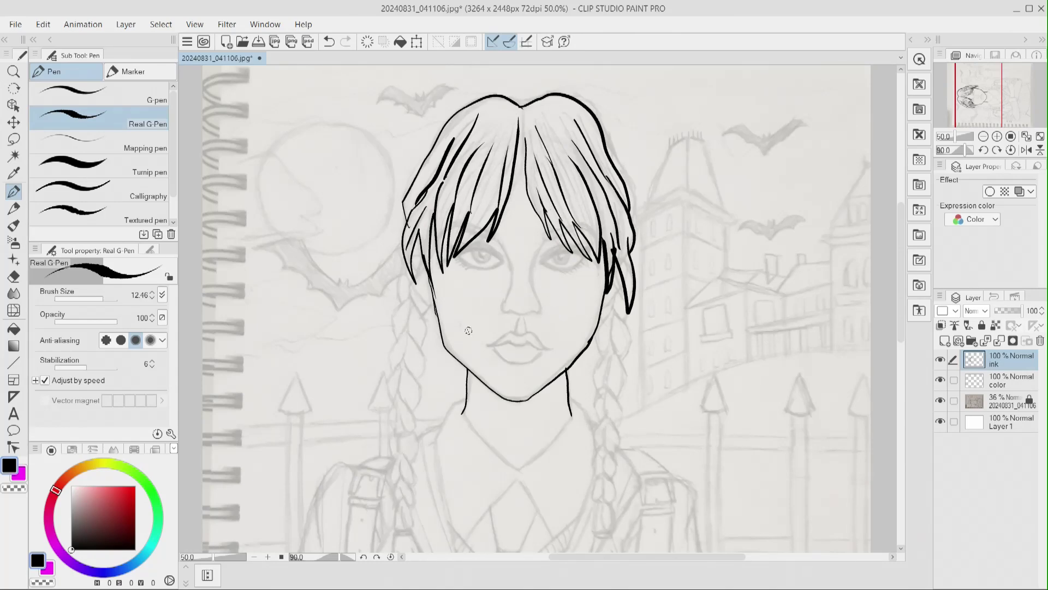
- Ink the outer edges of the shirt collar on both sides of the neck
left_click_drag(569, 396, 581, 409)
left_click_drag(452, 405, 435, 455)
left_click_drag(578, 405, 593, 476)
- Try to ink the lids and irises of both eyes, then undo the strokes
scroll(593, 475, "down", 4)
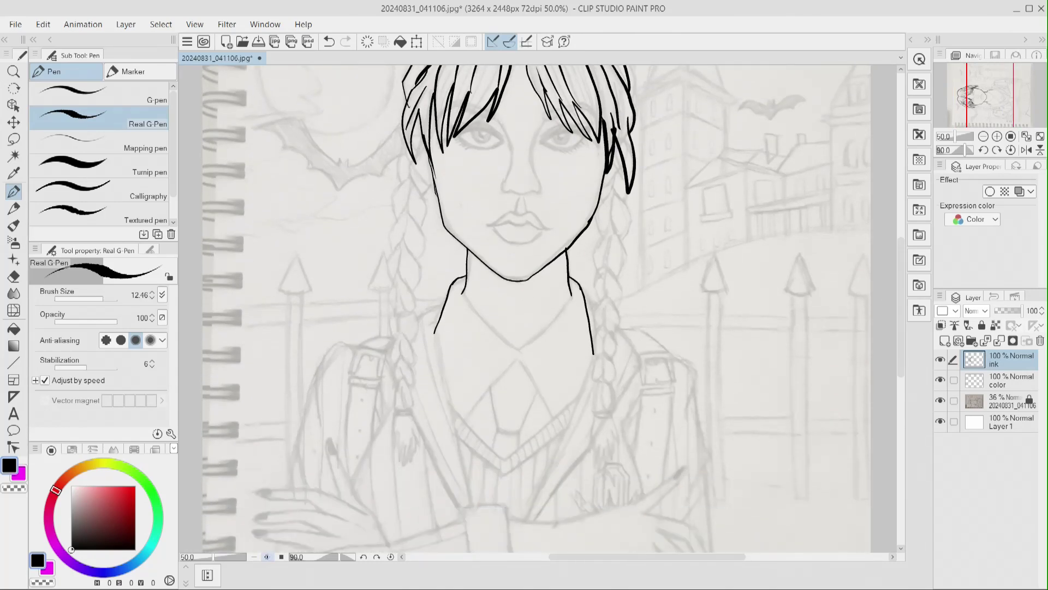
key("ctrl+plus")
scroll(448, 175, "up", 3)
left_click_drag(430, 186, 598, 190)
mouse_move(432, 186)
left_mouse_down()
mouse_move(468, 204)
mouse_move(488, 194)
mouse_move(458, 170)
mouse_move(432, 187)
left_mouse_up()
key("ctrl+z")
key("ctrl+z")
key("ctrl+z")
key("ctrl+z")
key("ctrl+z")
mouse_move(433, 187)
left_mouse_down()
mouse_move(487, 194)
mouse_move(584, 177)
mouse_move(600, 187)
mouse_move(565, 173)
mouse_move(599, 187)
left_mouse_up()
key("ctrl+z")
key("ctrl+z")
mouse_move(544, 194)
left_mouse_down()
mouse_move(601, 186)
mouse_move(561, 201)
mouse_move(598, 190)
left_mouse_up()
key("ctrl+z")
key("ctrl+z")
left_click_drag(543, 193, 599, 189)
mouse_move(450, 173)
left_mouse_down()
mouse_move(464, 195)
mouse_move(471, 178)
left_mouse_up()
mouse_move(557, 174)
left_mouse_down()
mouse_move(573, 194)
mouse_move(578, 178)
left_mouse_up()
mouse_move(487, 191)
left_mouse_down()
mouse_move(463, 176)
mouse_move(436, 182)
left_mouse_up()
left_click_drag(490, 191, 442, 174)
mouse_move(543, 191)
left_mouse_down()
mouse_move(563, 175)
mouse_move(547, 187)
mouse_move(594, 183)
left_mouse_up()
left_click_drag(544, 192, 596, 187)
left_click(329, 42)
left_click(330, 41)
left_click(330, 41)
- Raise the sketch layer's opacity to 48%, return to the ink layer and set the brush size to 6.06
left_click(1026, 406)
left_click(1007, 311)
left_click(1012, 360)
left_click(997, 137)
left_click_drag(901, 278, 901, 246)
left_click(99, 294)
- Ink the upper and lower lids and the irises of both eyes with thin lines, redoing unsatisfactory strokes
mouse_move(465, 284)
left_mouse_down()
mouse_move(383, 277)
mouse_move(465, 284)
left_mouse_up()
left_click_drag(553, 285, 629, 280)
left_click(329, 42)
left_click(329, 42)
left_click_drag(546, 285, 625, 280)
left_click(329, 42)
left_click(329, 41)
mouse_move(542, 284)
left_mouse_down()
mouse_move(588, 265)
mouse_move(629, 285)
left_mouse_up()
left_click_drag(542, 284, 628, 284)
mouse_move(408, 264)
left_mouse_down()
mouse_move(442, 284)
mouse_move(442, 268)
left_mouse_up()
left_click_drag(567, 266, 599, 284)
left_click_drag(405, 246, 471, 284)
mouse_move(540, 279)
left_mouse_down()
mouse_move(586, 248)
mouse_move(621, 264)
left_mouse_up()
- Ink the outlines of both eyebrows beneath the fringe
mouse_move(389, 204)
left_mouse_down()
mouse_move(421, 219)
mouse_move(336, 242)
mouse_move(389, 204)
left_mouse_up()
mouse_move(542, 232)
left_mouse_down()
mouse_move(629, 208)
mouse_move(658, 250)
left_mouse_up()
mouse_move(542, 232)
left_mouse_down()
mouse_move(636, 217)
mouse_move(619, 218)
mouse_move(659, 246)
left_mouse_up()
left_click(329, 41)
left_click(330, 41)
left_click_drag(617, 217, 651, 239)
- Erase the hair lines crossing the left eyebrow and redraw the strand above it with the pen
left_click(14, 277)
mouse_move(429, 216)
left_mouse_down()
mouse_move(385, 205)
mouse_move(338, 232)
left_mouse_up()
left_click(14, 191)
left_click_drag(401, 189, 407, 167)
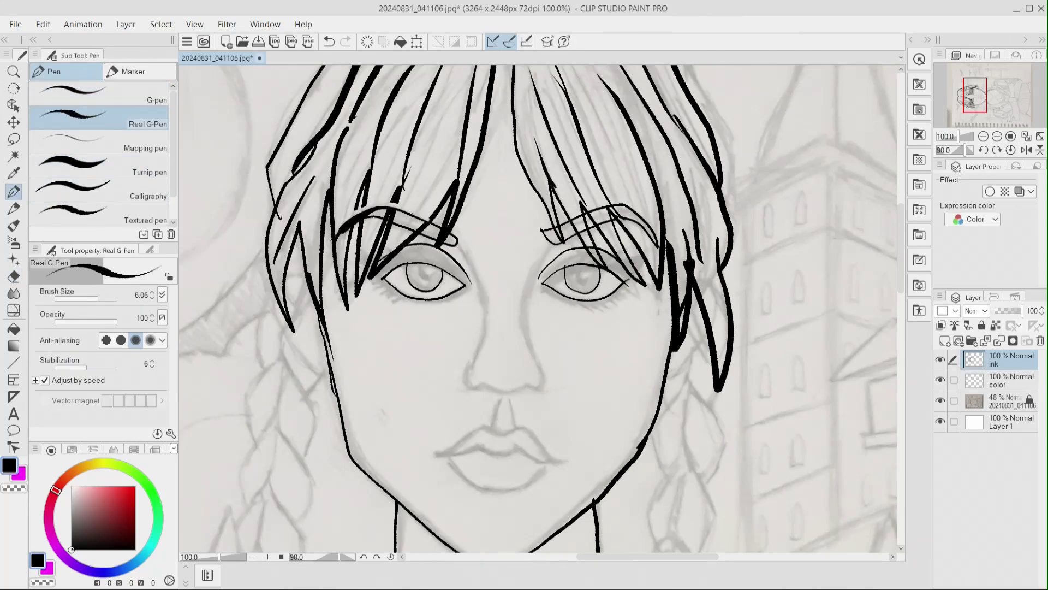
- Ink the nose, with both sides of the bridge, the nostril wings and the base
left_click_drag(473, 360, 466, 252)
left_click_drag(533, 358, 547, 251)
left_click_drag(469, 365, 482, 387)
left_click_drag(528, 387, 538, 368)
left_click_drag(475, 380, 522, 383)
key("ctrl+z")
- Ink the groove under the nose and the contours of the upper and lower lips
mouse_move(489, 427)
left_mouse_down()
mouse_move(512, 403)
mouse_move(490, 426)
left_mouse_up()
left_click_drag(516, 427, 563, 461)
mouse_move(492, 427)
left_mouse_down()
mouse_move(429, 452)
mouse_move(485, 426)
mouse_move(499, 432)
left_mouse_up()
key("ctrl+z")
left_click_drag(435, 453, 483, 446)
left_click_drag(479, 445, 568, 458)
mouse_move(452, 457)
left_mouse_down()
mouse_move(546, 469)
mouse_move(532, 477)
mouse_move(541, 468)
left_mouse_up()
key("ctrl+z")
- Draw the pupils with round highlights inside both irises
left_click_drag(426, 266, 437, 267)
mouse_move(581, 268)
left_mouse_down()
mouse_move(589, 275)
mouse_move(584, 266)
left_mouse_up()
left_click_drag(421, 265, 425, 279)
left_click_drag(576, 267, 587, 280)
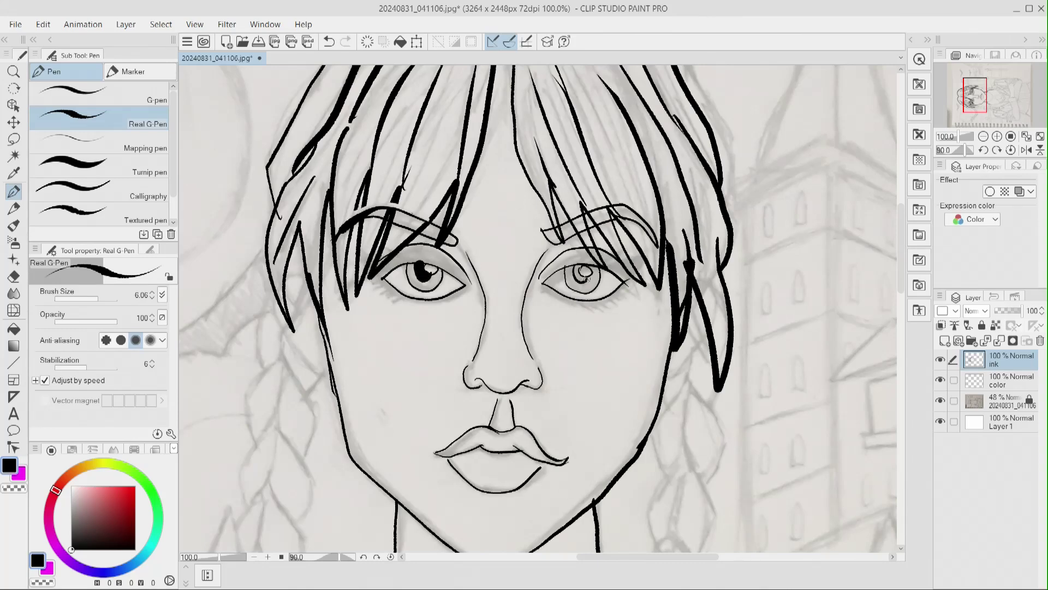
- Thicken the upper lid lines of both eyes
mouse_move(380, 275)
left_mouse_down()
mouse_move(453, 264)
mouse_move(468, 284)
mouse_move(449, 256)
left_mouse_up()
left_click_drag(622, 276, 645, 263)
mouse_move(541, 280)
left_mouse_down()
mouse_move(613, 273)
mouse_move(541, 281)
mouse_move(573, 260)
mouse_move(556, 268)
mouse_move(597, 263)
left_mouse_up()
key("ctrl+z")
left_click_drag(589, 262, 541, 282)
mouse_move(381, 278)
left_mouse_down()
mouse_move(436, 301)
mouse_move(402, 300)
mouse_move(382, 281)
left_mouse_up()
- Darken the lower lids and add upper and lower eyelashes to both eyes
left_click_drag(621, 288, 596, 301)
mouse_move(541, 283)
left_mouse_down()
mouse_move(576, 301)
mouse_move(625, 277)
mouse_move(612, 310)
left_mouse_up()
left_click_drag(614, 293, 625, 300)
left_click_drag(619, 288, 629, 297)
left_click_drag(388, 260, 379, 252)
left_click_drag(413, 255, 402, 246)
left_click_drag(438, 256, 426, 245)
left_click_drag(583, 260, 595, 249)
left_click_drag(618, 267, 633, 257)
- Ink the sides of the vest and both edges of its V-neck band
left_click_drag(901, 262, 901, 336)
left_click(254, 557)
left_click_drag(400, 285, 454, 518)
left_click_drag(611, 314, 519, 538)
mouse_move(416, 369)
left_mouse_down()
mouse_move(549, 404)
mouse_move(600, 359)
left_mouse_up()
left_click_drag(427, 423, 493, 477)
mouse_move(587, 403)
left_mouse_down()
mouse_move(492, 477)
mouse_move(504, 466)
left_mouse_up()
- Add the ribbing ticks along the V-neck band and the vertical stripes on the vest below it
left_click_drag(527, 438, 523, 452)
left_click_drag(553, 413, 548, 431)
left_click_drag(581, 382, 577, 402)
left_click_drag(479, 459, 475, 464)
left_click_drag(462, 419, 456, 442)
mouse_move(452, 417)
left_mouse_down()
mouse_move(440, 424)
mouse_move(445, 484)
left_mouse_up()
mouse_move(466, 461)
left_mouse_down()
mouse_move(465, 517)
mouse_move(483, 516)
left_mouse_up()
left_click_drag(504, 473, 501, 524)
mouse_move(521, 461)
left_mouse_down()
mouse_move(517, 527)
mouse_move(531, 507)
left_mouse_up()
left_click_drag(555, 434, 546, 489)
left_click_drag(571, 422, 566, 445)
- Ink the lower edges of the collar, the tie knot and the collar's V-shaped neckline
mouse_move(444, 398)
left_mouse_down()
mouse_move(513, 322)
mouse_move(554, 398)
left_mouse_up()
left_click_drag(474, 355, 519, 414)
mouse_move(437, 234)
left_mouse_down()
mouse_move(513, 305)
mouse_move(587, 235)
left_mouse_up()
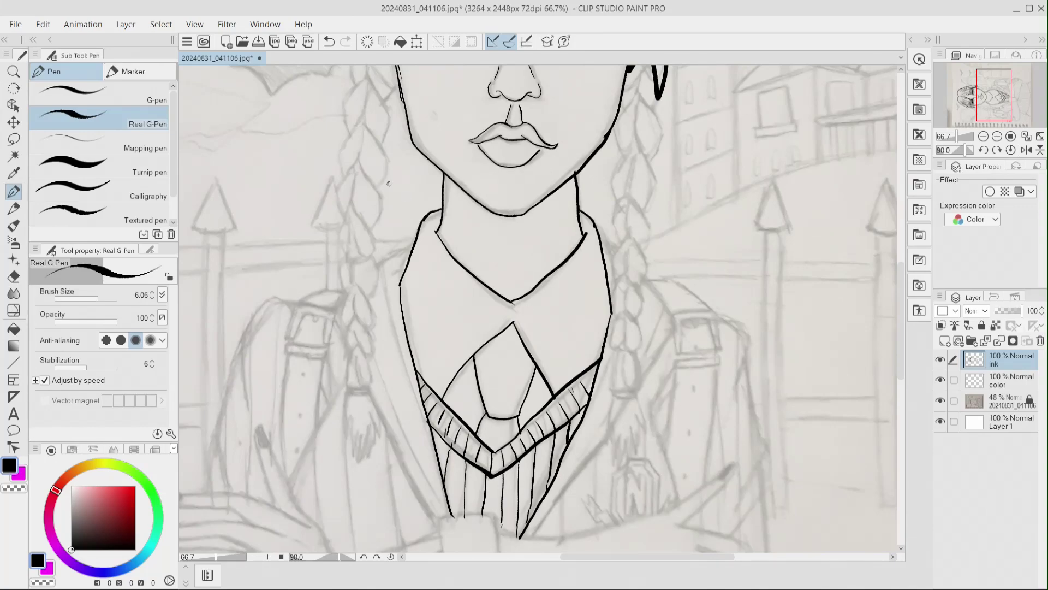
- Ink the outline and interlaced segments of the left braid down to its end
key("ctrl+minus")
left_click_drag(903, 303, 903, 290)
mouse_move(409, 146)
left_mouse_down()
mouse_move(391, 251)
mouse_move(395, 326)
left_mouse_up()
key("ctrl+z")
left_click_drag(397, 380, 412, 414)
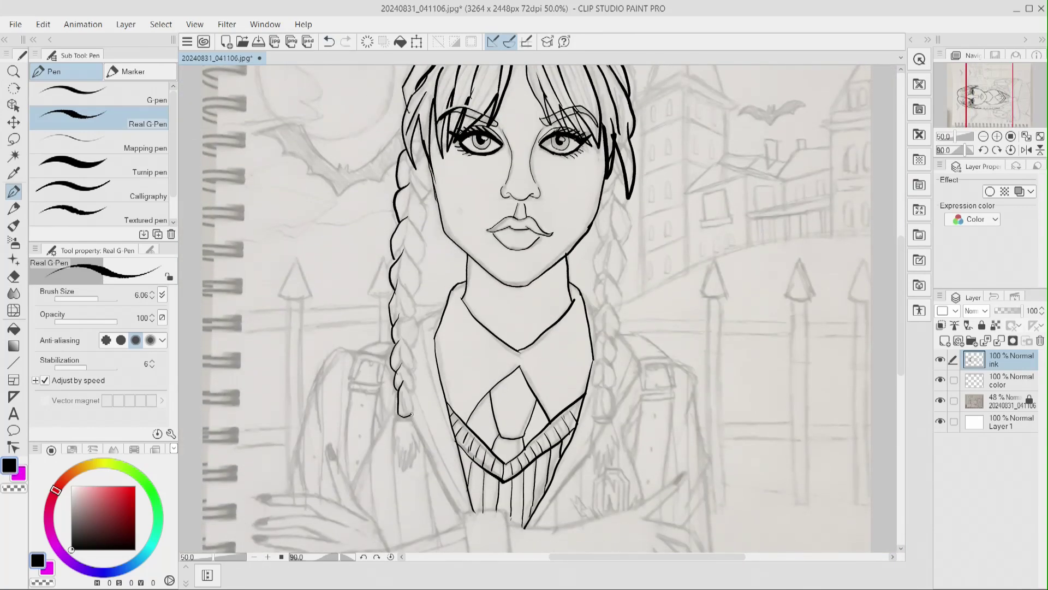
mouse_move(415, 361)
left_mouse_down()
mouse_move(421, 203)
mouse_move(397, 273)
mouse_move(401, 334)
left_mouse_up()
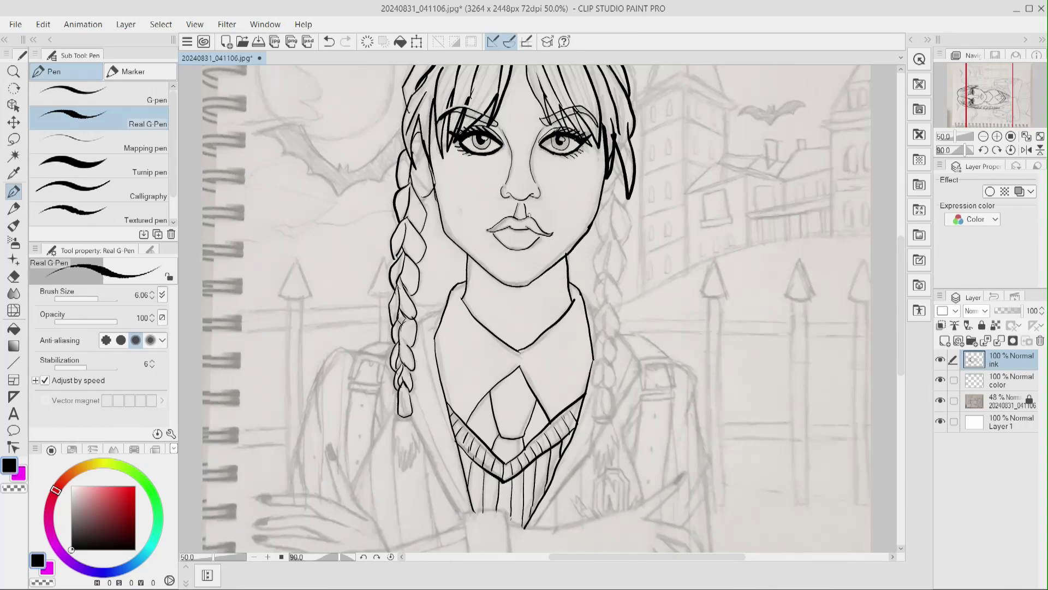
- Ink the outline and interlaced segments of the right braid down to its end
mouse_move(610, 206)
left_mouse_down()
mouse_move(595, 240)
mouse_move(600, 279)
left_mouse_up()
mouse_move(614, 240)
left_mouse_down()
mouse_move(619, 286)
mouse_move(596, 363)
left_mouse_up()
left_click_drag(601, 360, 597, 411)
left_click_drag(610, 361, 616, 287)
left_click_drag(608, 237, 605, 305)
left_click_drag(606, 295, 600, 388)
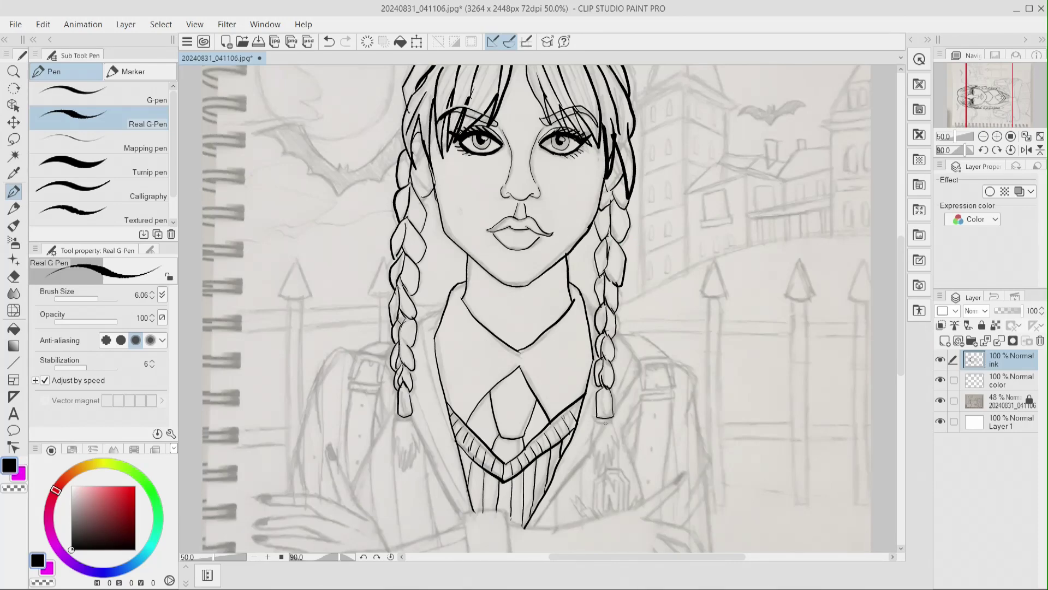
- Ink the jagged hair tufts below the ends of both braids
mouse_move(400, 416)
left_mouse_down()
mouse_move(403, 478)
mouse_move(422, 471)
left_mouse_up()
left_click_drag(596, 421, 600, 475)
left_click_drag(610, 421, 618, 460)
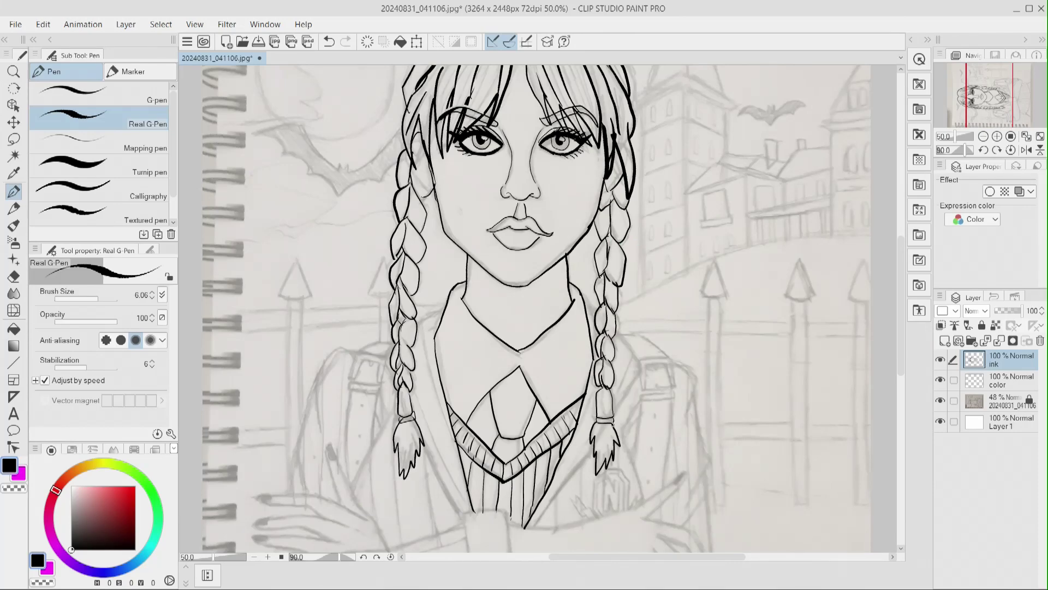
- Add fine hair strand lines inside the segments of both braids
mouse_move(413, 150)
left_mouse_down()
mouse_move(428, 192)
mouse_move(399, 183)
left_mouse_up()
left_click_drag(425, 170, 428, 189)
left_click_drag(406, 187, 401, 219)
left_click_drag(409, 196, 418, 225)
left_click_drag(604, 211, 601, 233)
left_click_drag(626, 211, 621, 236)
left_click_drag(623, 180, 618, 205)
left_click_drag(605, 189, 603, 204)
left_click_drag(617, 158, 612, 184)
left_click_drag(602, 242, 597, 266)
left_click_drag(622, 244, 619, 269)
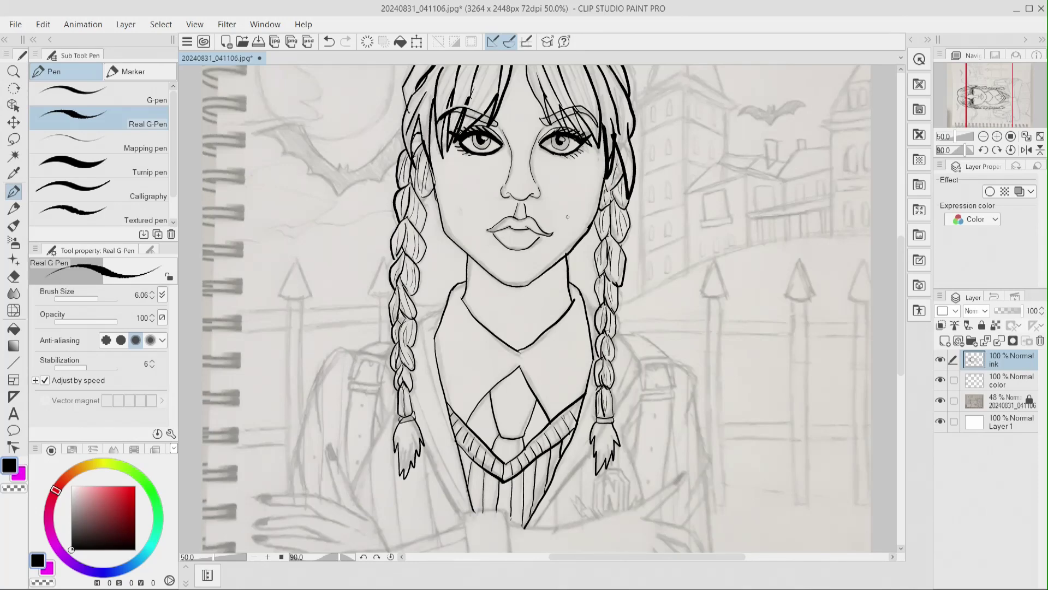
- Ink the long slanting edges of both jacket lapels down to the crossed arms
scroll(360, 218, "down", 3)
mouse_move(590, 195)
left_mouse_down()
mouse_move(611, 304)
mouse_move(528, 418)
left_mouse_up()
left_click_drag(420, 330, 461, 408)
- Ink the thumb, fingers and wrist of the left hand resting on the crossed arms
mouse_move(389, 438)
left_mouse_down()
mouse_move(329, 331)
mouse_move(337, 391)
left_mouse_up()
mouse_move(367, 409)
left_mouse_down()
mouse_move(256, 386)
mouse_move(323, 404)
left_mouse_up()
mouse_move(358, 417)
left_mouse_down()
mouse_move(256, 411)
mouse_move(332, 429)
mouse_move(261, 389)
left_mouse_up()
left_click(328, 41)
left_click(329, 42)
left_click(328, 41)
mouse_move(261, 388)
left_mouse_down()
mouse_move(309, 392)
mouse_move(354, 417)
left_mouse_up()
mouse_move(319, 404)
left_mouse_down()
mouse_move(256, 417)
mouse_move(338, 431)
left_mouse_up()
left_click_drag(337, 430, 260, 429)
- Ink the right hand with its thumb and fingers, plus the upper and lower edges of its forearm
mouse_move(508, 410)
left_mouse_down()
mouse_move(580, 412)
mouse_move(637, 391)
left_mouse_up()
mouse_move(644, 404)
left_mouse_down()
mouse_move(691, 356)
mouse_move(631, 396)
left_mouse_up()
mouse_move(643, 405)
left_mouse_down()
mouse_move(685, 414)
mouse_move(712, 471)
left_mouse_up()
left_click_drag(712, 471, 685, 431)
mouse_move(656, 422)
left_mouse_down()
mouse_move(683, 431)
mouse_move(704, 498)
left_mouse_up()
key("ctrl+z")
mouse_move(703, 498)
left_mouse_down()
mouse_move(677, 463)
mouse_move(697, 510)
left_mouse_up()
left_click_drag(697, 510, 635, 452)
left_click_drag(514, 462, 618, 456)
- Ink the jacket edges below both braids and the outline of the left shoulder and upper sleeve
left_click_drag(397, 303, 348, 378)
left_click_drag(619, 312, 653, 387)
left_click_drag(308, 341, 297, 378)
mouse_move(285, 384)
left_mouse_down()
mouse_move(313, 305)
mouse_move(356, 242)
left_mouse_up()
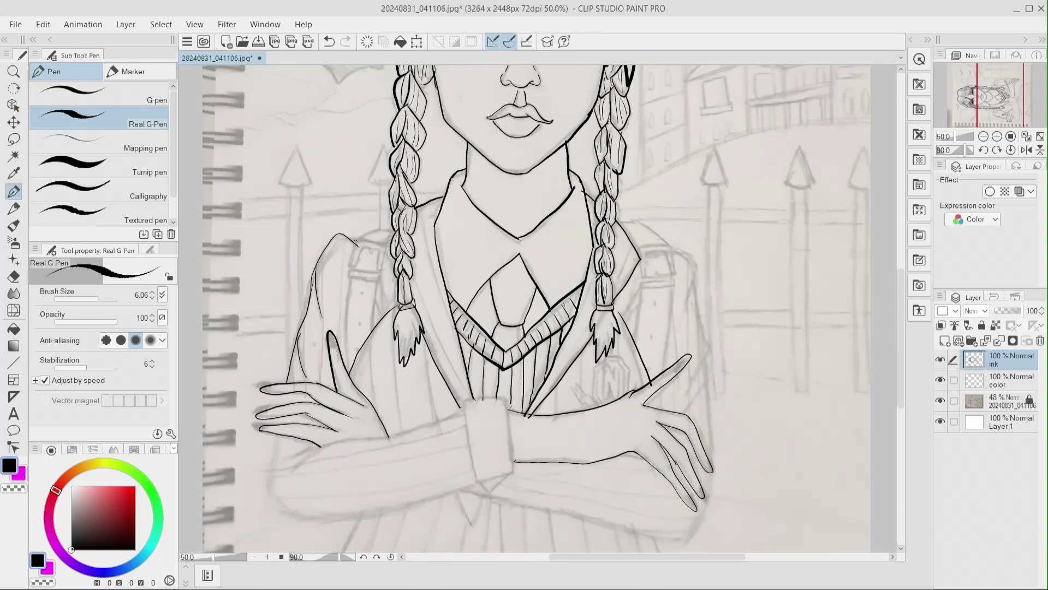
- Ink both backpack straps with their buckles and the outline of the right shoulder and upper sleeve
left_click_drag(351, 277, 379, 281)
left_click_drag(347, 285, 345, 376)
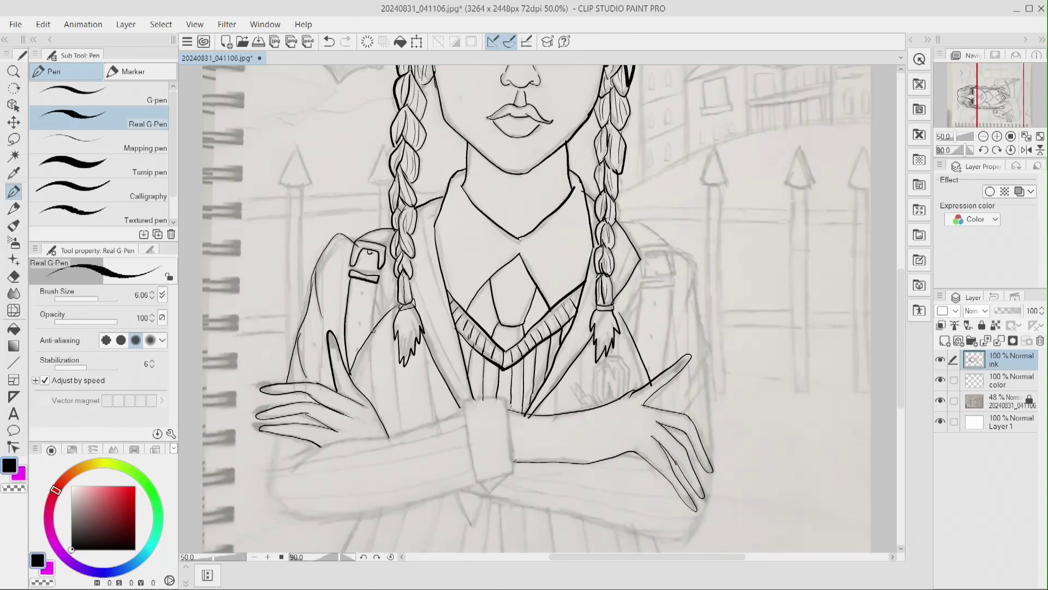
left_click_drag(618, 220, 673, 273)
mouse_move(642, 250)
left_mouse_down()
mouse_move(662, 374)
mouse_move(693, 305)
mouse_move(713, 467)
left_mouse_up()
- Ink the outlines of the crossed forearm sleeves, including both elbows and the wide cuff in the middle
mouse_move(461, 490)
left_mouse_down()
mouse_move(579, 518)
mouse_move(698, 528)
left_mouse_up()
left_click_drag(698, 527, 715, 468)
key("ctrl+z")
mouse_move(463, 399)
left_mouse_down()
mouse_move(512, 431)
mouse_move(478, 482)
left_mouse_up()
mouse_move(464, 398)
left_mouse_down()
mouse_move(482, 481)
mouse_move(508, 476)
left_mouse_up()
mouse_move(298, 470)
left_mouse_down()
mouse_move(378, 431)
mouse_move(464, 411)
left_mouse_up()
left_click_drag(283, 459, 316, 453)
left_click_drag(485, 477, 267, 482)
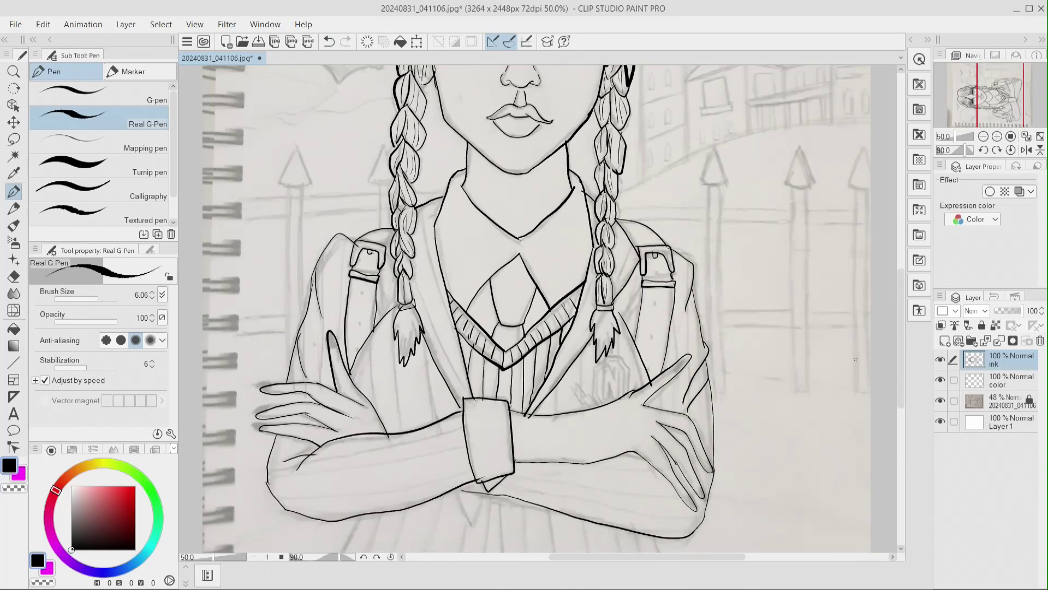
- Ink the jacket's lower body with its sides, hem and front opening, the hip lines and the pointed tip below the cuff
scroll(855, 359, "down", 5)
left_click_drag(357, 327, 333, 387)
left_click_drag(333, 388, 497, 439)
mouse_move(499, 314)
left_mouse_down()
mouse_move(502, 437)
mouse_move(675, 389)
left_mouse_up()
left_click_drag(657, 349, 675, 389)
left_click_drag(661, 401, 681, 450)
left_click_drag(346, 397, 332, 420)
left_click_drag(456, 306, 469, 327)
left_click_drag(469, 327, 485, 311)
- Ink the octagonal N crest on the jacket's chest and the small emblem details beside it
left_click_drag(901, 363, 901, 340)
key("ctrl+plus")
left_click(940, 400)
left_click(941, 401)
left_click_drag(615, 376, 630, 331)
left_click_drag(630, 330, 662, 373)
mouse_move(617, 331)
left_mouse_down()
mouse_move(645, 323)
mouse_move(625, 380)
left_mouse_up()
left_click_drag(631, 338, 643, 382)
mouse_move(624, 380)
left_mouse_down()
mouse_move(634, 381)
mouse_move(596, 375)
left_mouse_up()
left_click_drag(582, 360, 592, 381)
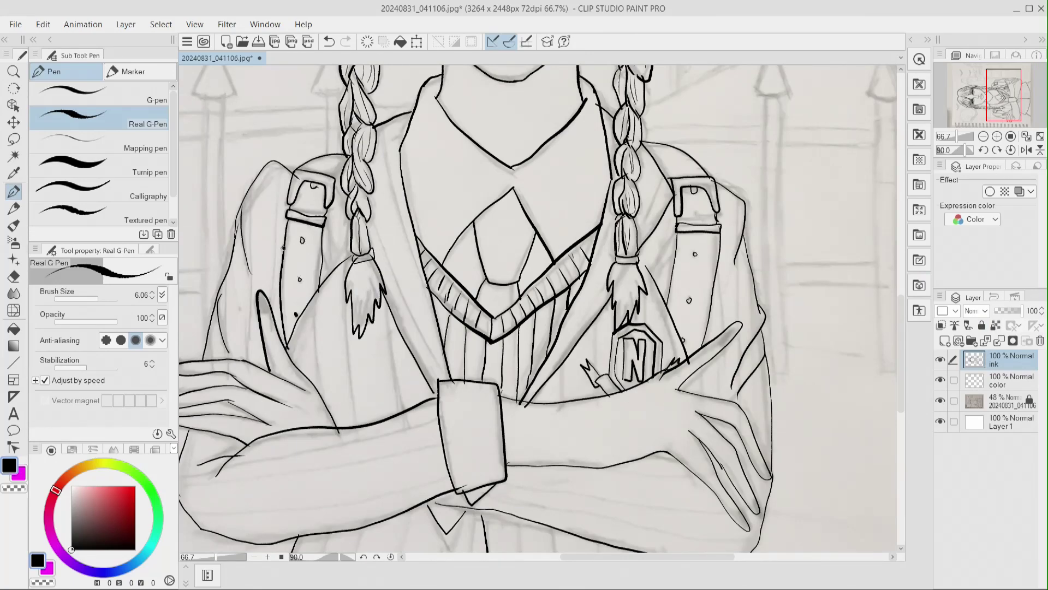
- Hide the pencil sketch layer and ink stripe lines along both forearm sleeves and the right upper sleeve
scroll(537, 309, "down", 3)
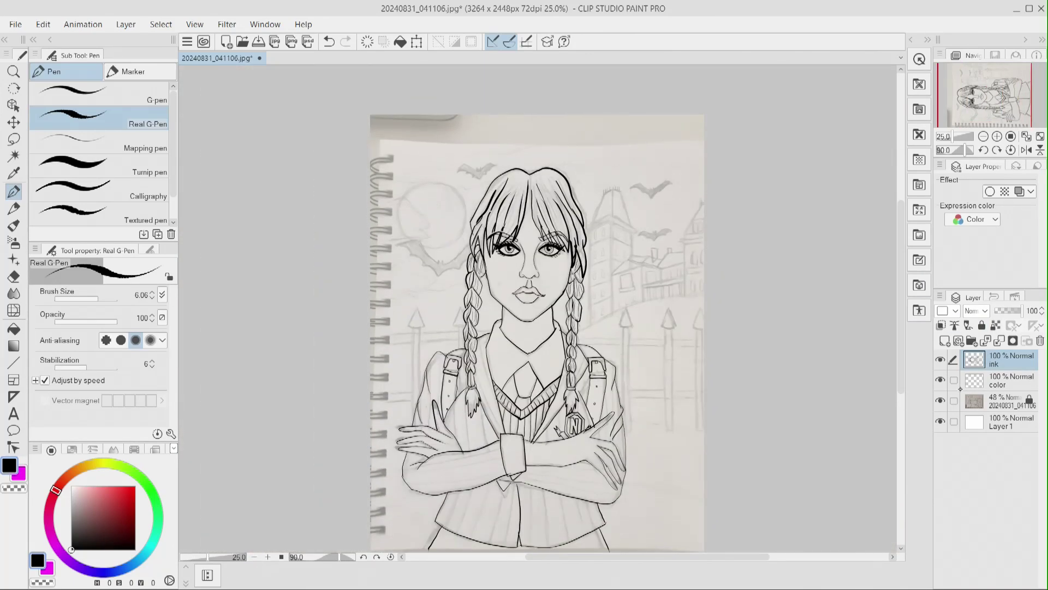
left_click(941, 400)
scroll(537, 306, "up", 1)
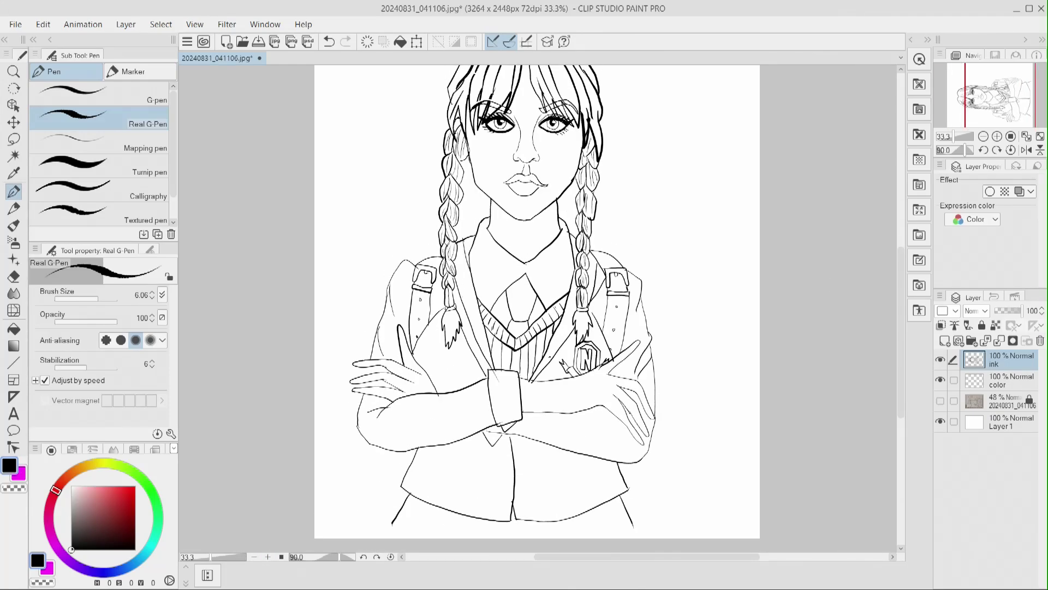
left_click_drag(365, 438, 494, 417)
left_click_drag(358, 418, 491, 396)
left_click_drag(510, 421, 646, 450)
left_click_drag(542, 413, 623, 421)
left_click_drag(596, 406, 615, 413)
left_click_drag(646, 347, 625, 378)
left_click_drag(652, 378, 643, 396)
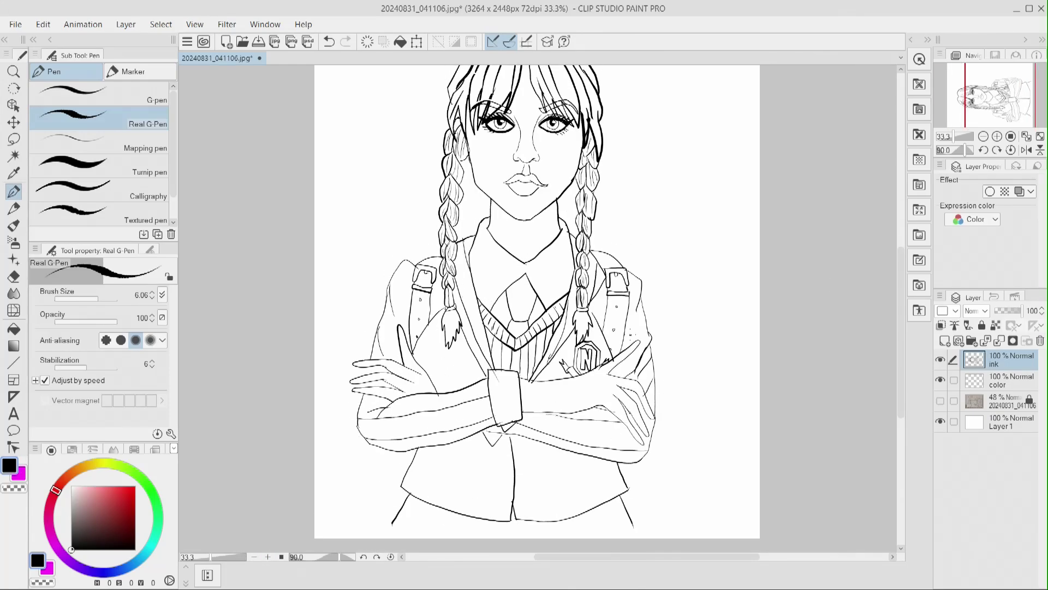
- Ink stripe lines on the left upper sleeve and the left front of the jacket
left_click_drag(393, 314, 382, 367)
left_click_drag(375, 392, 366, 419)
left_click_drag(468, 318, 434, 383)
left_click_drag(444, 336, 420, 396)
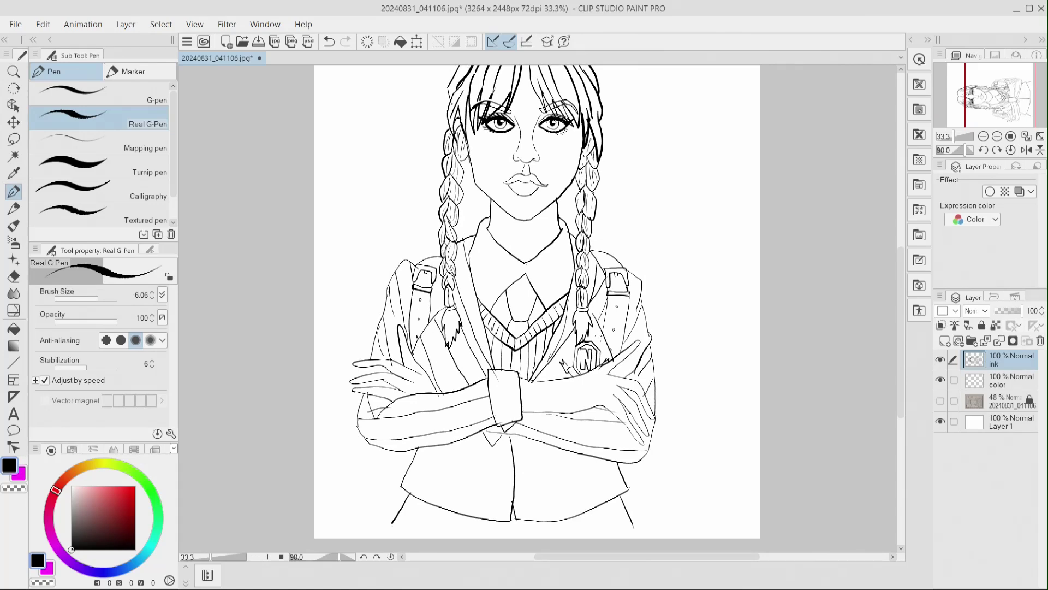
- Ink vertical stripe lines across the jacket's lower body on both sides of the front opening
left_click_drag(491, 441, 497, 516)
mouse_move(475, 447)
left_mouse_down()
mouse_move(468, 514)
mouse_move(440, 506)
left_mouse_up()
left_click_drag(428, 447, 420, 497)
left_click_drag(537, 447, 548, 514)
left_click_drag(565, 450, 579, 511)
left_click_drag(597, 458, 607, 491)
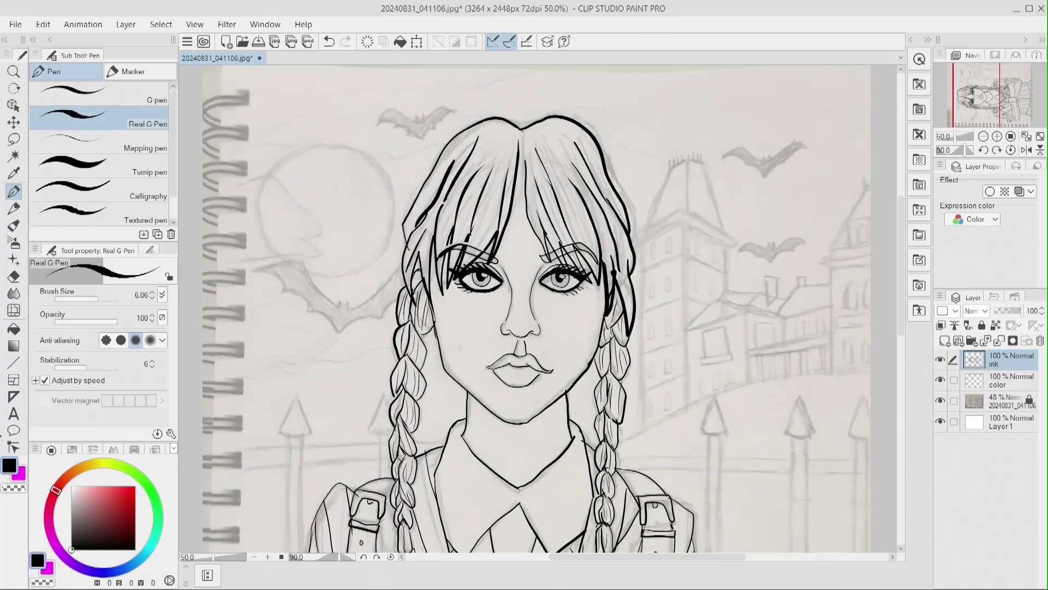
- Draw the castle tower's vertical edges, eaves and tapered roof with straight lines over the sketch
key("u")
mouse_move(644, 322)
left_mouse_down()
mouse_move(640, 433)
mouse_move(640, 240)
left_mouse_up()
left_click_drag(687, 224, 687, 407)
mouse_move(728, 246)
left_mouse_down()
mouse_move(728, 289)
mouse_move(687, 224)
left_mouse_up()
mouse_move(687, 224)
left_mouse_down()
mouse_move(641, 240)
mouse_move(686, 207)
left_mouse_up()
mouse_move(686, 206)
left_mouse_down()
mouse_move(687, 224)
mouse_move(739, 239)
left_mouse_up()
left_click_drag(728, 246, 739, 239)
mouse_move(726, 232)
left_mouse_down()
mouse_move(705, 163)
mouse_move(690, 159)
left_mouse_up()
mouse_move(688, 159)
left_mouse_down()
mouse_move(672, 169)
mouse_move(645, 228)
left_mouse_up()
key("ctrl+z")
- Draw the gabled roof lines of the low building beside the tower with straight lines
left_click_drag(687, 330, 747, 314)
left_click_drag(747, 314, 719, 301)
left_click(329, 42)
left_click(329, 42)
left_click(329, 42)
left_click_drag(718, 301, 785, 318)
mouse_move(744, 316)
left_mouse_down()
mouse_move(787, 319)
mouse_move(798, 286)
left_mouse_up()
left_click_drag(798, 286, 832, 285)
- Draw the eaves and steep roof of the far-right building with straight lines, and erase the stray line on the tower
left_click_drag(681, 246, 698, 267)
left_click_drag(785, 319, 831, 307)
mouse_move(832, 269)
left_mouse_down()
mouse_move(830, 372)
mouse_move(819, 257)
left_mouse_up()
mouse_move(819, 257)
left_mouse_down()
mouse_move(873, 256)
mouse_move(873, 268)
mouse_move(832, 244)
left_mouse_up()
left_click_drag(831, 244, 868, 182)
left_click_drag(867, 182, 872, 183)
left_click(14, 277)
mouse_move(681, 246)
left_mouse_down()
mouse_move(698, 267)
mouse_move(687, 268)
left_mouse_up()
- Draw the straight floor divisions across the faces of the tower
left_click(13, 363)
left_click_drag(642, 273, 687, 256)
mouse_move(687, 256)
left_mouse_down()
mouse_move(726, 273)
mouse_move(712, 307)
left_mouse_up()
left_click_drag(641, 316, 687, 296)
left_click_drag(641, 355, 686, 339)
left_click_drag(687, 377, 643, 395)
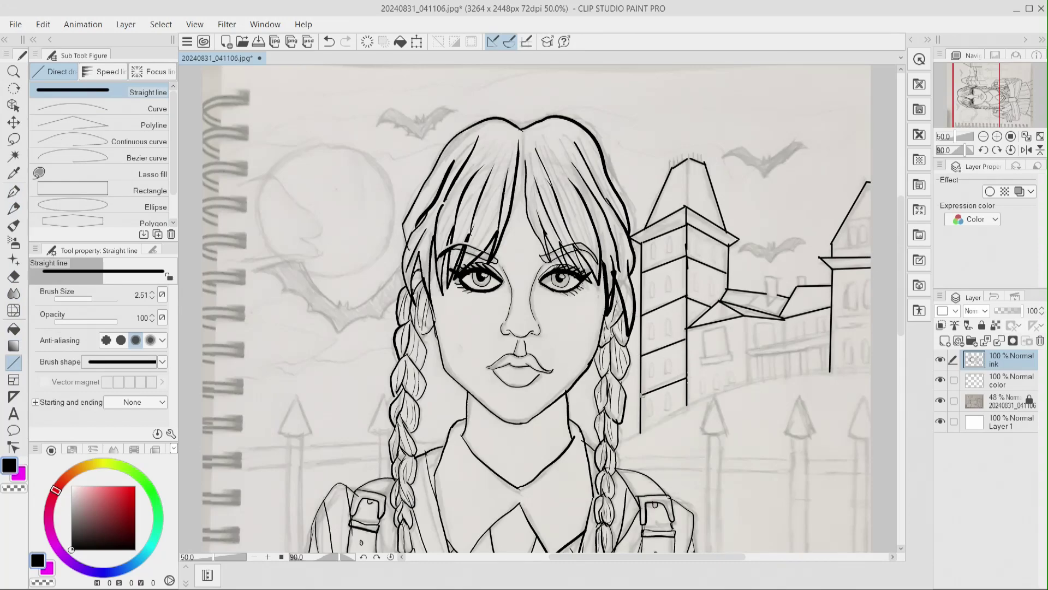
- Draw the low building's window and sill, its wall edge, and the porch beam with its posts
left_click_drag(698, 365, 697, 357)
left_click_drag(697, 357, 738, 353)
left_click_drag(737, 353, 738, 360)
left_click_drag(744, 316, 746, 386)
left_click_drag(781, 349, 830, 339)
mouse_move(750, 361)
left_mouse_down()
mouse_move(831, 346)
mouse_move(757, 385)
left_mouse_up()
left_click_drag(761, 357, 761, 385)
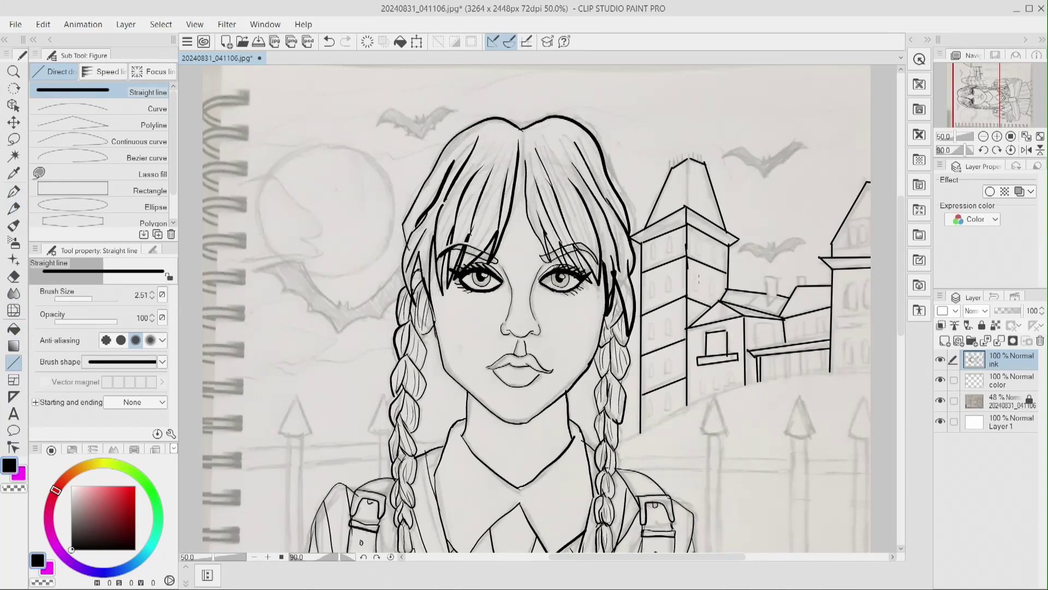
left_click_drag(796, 352, 796, 374)
left_click_drag(801, 353, 801, 378)
- Draw the far-right building's horizontal bands, the tower roof's centre ridge and the chimneys on the low roofs
key("e")
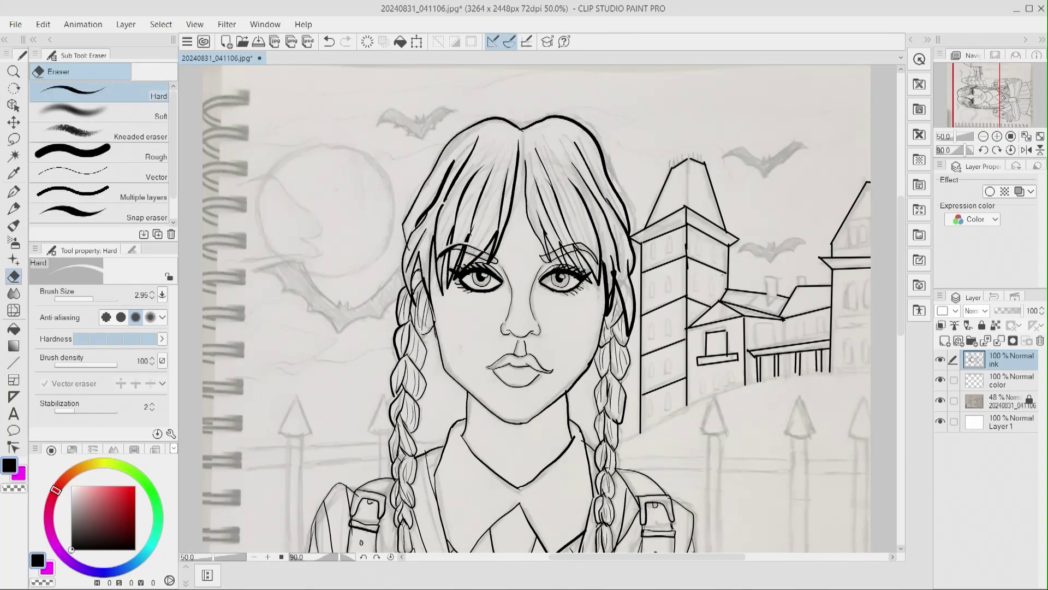
key("u")
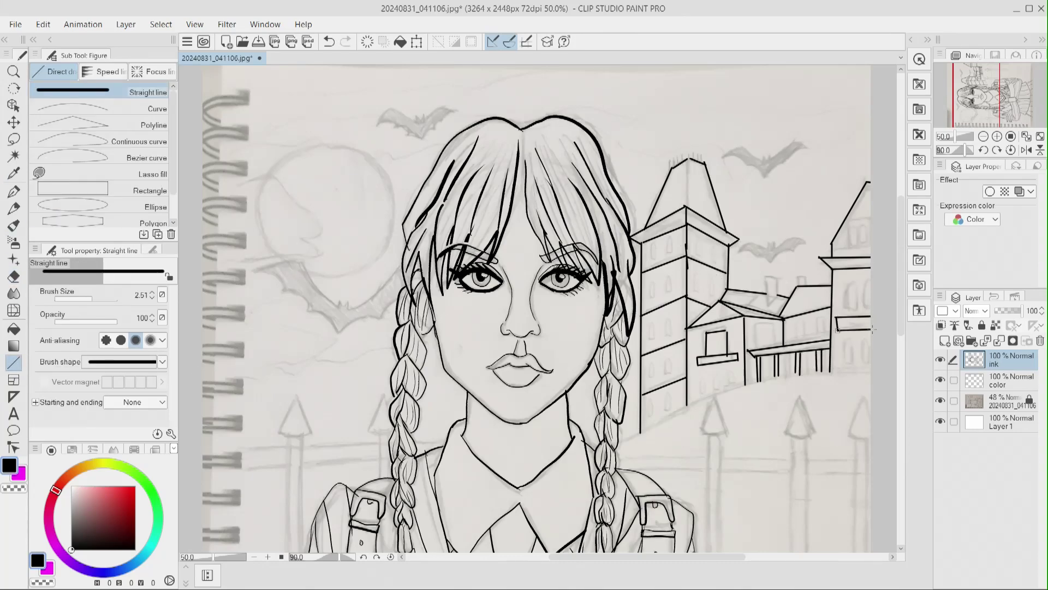
left_click_drag(831, 246, 872, 245)
left_click_drag(688, 156, 688, 213)
left_click_drag(766, 304, 766, 277)
mouse_move(766, 277)
left_mouse_down()
mouse_move(778, 279)
mouse_move(778, 298)
left_mouse_up()
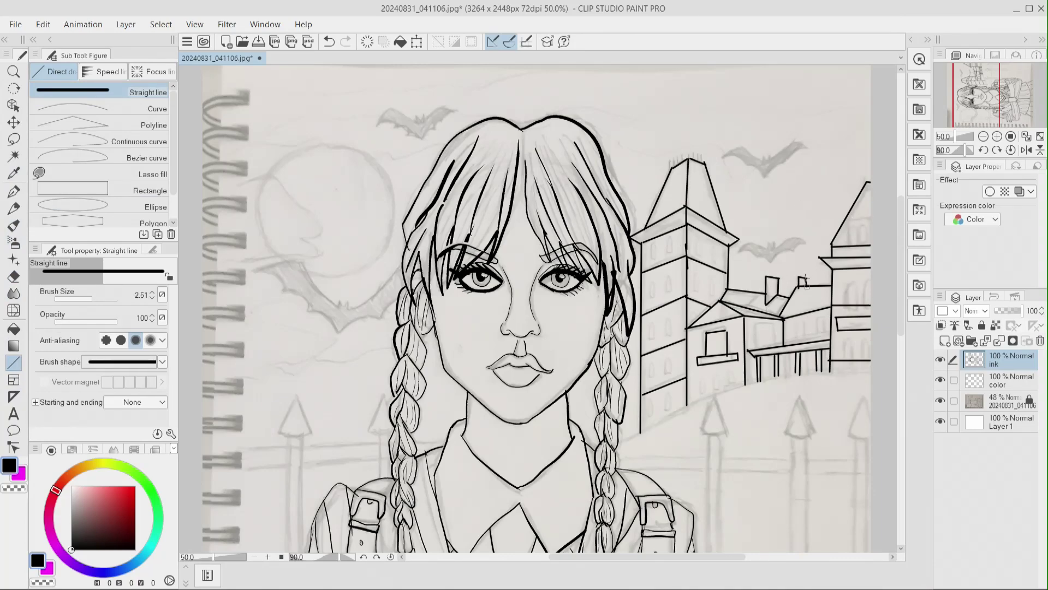
- Ink the small arched windows on the tower with the Real G-Pen
left_click(268, 556)
key("p")
mouse_move(710, 238)
left_mouse_down()
mouse_move(687, 233)
mouse_move(687, 244)
left_mouse_up()
double_click(328, 42)
mouse_move(709, 236)
left_mouse_down()
mouse_move(715, 229)
mouse_move(709, 236)
left_mouse_up()
left_click_drag(688, 293, 688, 295)
left_click_drag(709, 287, 710, 269)
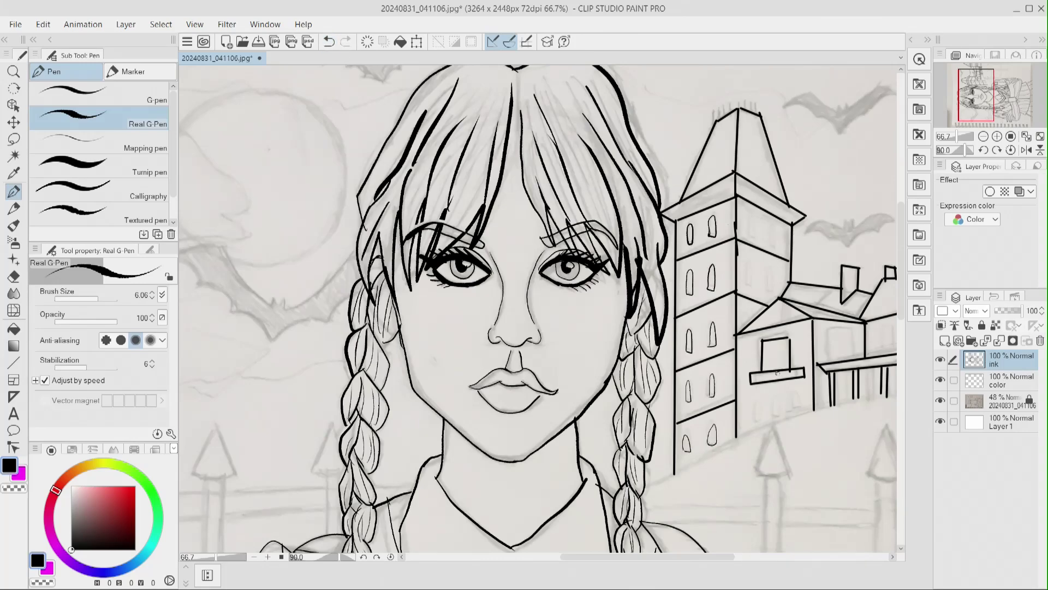
- Ink the windows of the low building, the tower's right face and the far-right building
left_click_drag(826, 363, 853, 332)
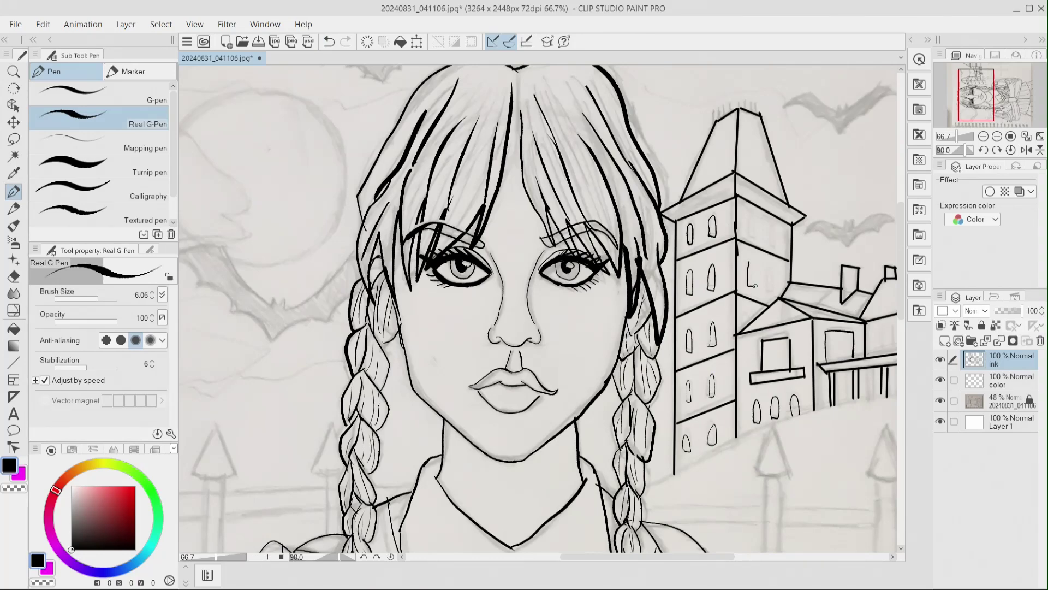
left_click_drag(770, 229, 772, 227)
left_click_drag(648, 557, 708, 556)
left_click_drag(704, 302, 716, 302)
left_click_drag(730, 300, 729, 295)
left_click_drag(728, 372, 737, 377)
left_click_drag(708, 224, 737, 224)
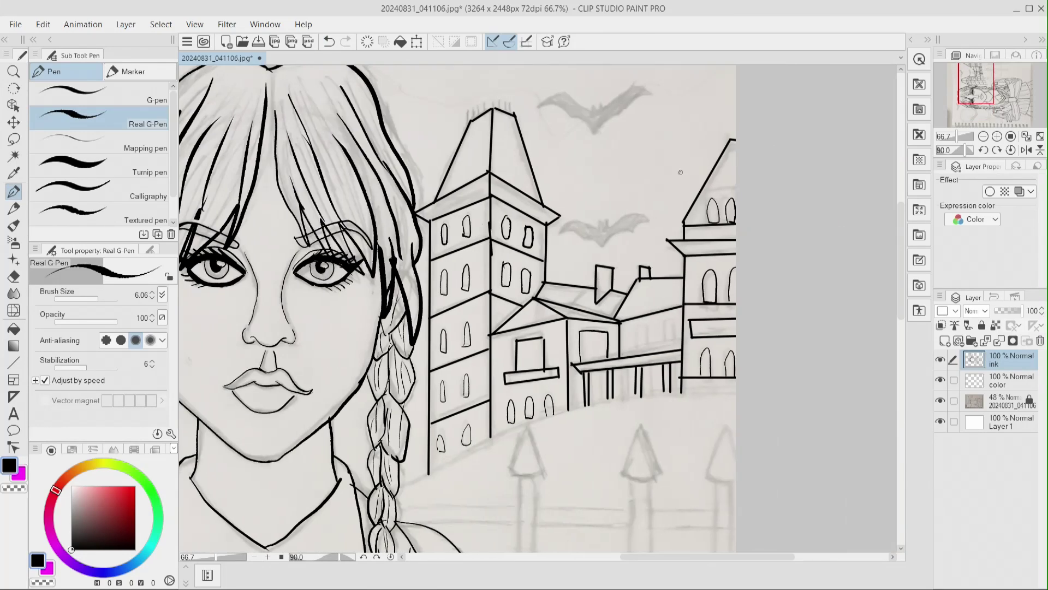
- Draw the small spikes along the top of the tower roof with straight lines
left_click_drag(665, 341, 666, 341)
left_click_drag(622, 351, 683, 339)
key("ctrl+z")
left_click(14, 362)
mouse_move(470, 110)
left_mouse_down()
mouse_move(469, 122)
mouse_move(480, 116)
left_mouse_up()
left_click_drag(492, 102, 492, 111)
- Ink the two bats beside the tower and the large bat below the moon
mouse_move(596, 133)
left_mouse_down()
mouse_move(602, 109)
mouse_move(540, 107)
left_mouse_up()
left_click_drag(604, 250, 561, 232)
left_click_drag(705, 557, 598, 557)
mouse_move(342, 257)
left_mouse_down()
mouse_move(397, 241)
mouse_move(455, 307)
left_mouse_up()
left_click_drag(455, 307, 468, 308)
mouse_move(345, 258)
left_mouse_down()
mouse_move(451, 329)
mouse_move(535, 295)
left_mouse_up()
- Ink the small bat above the moon, beside the top of the girl's hair
left_click_drag(901, 261, 901, 224)
left_click_drag(560, 210, 508, 214)
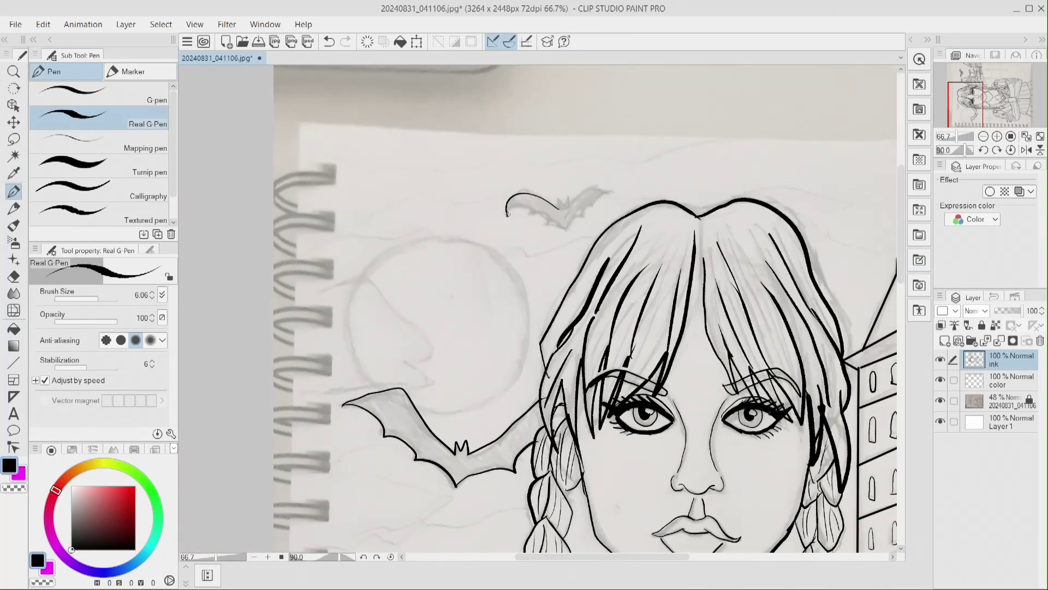
mouse_move(577, 219)
left_mouse_down()
mouse_move(614, 187)
mouse_move(567, 196)
left_mouse_up()
- Ink the moon's circular outline and the wavy clouds around it
mouse_move(364, 275)
left_mouse_down()
mouse_move(500, 267)
mouse_move(423, 422)
left_mouse_up()
left_click_drag(320, 295, 301, 399)
mouse_move(313, 249)
left_mouse_down()
mouse_move(535, 298)
mouse_move(529, 308)
left_mouse_up()
- Ink the cloud outlines below the large bat beside the left braid, undoing the stray last stroke
left_click_drag(900, 225, 901, 281)
left_click_drag(330, 218, 316, 317)
left_click_drag(388, 314, 525, 323)
left_click_drag(534, 249, 450, 277)
left_click_drag(568, 321, 602, 323)
left_click(329, 41)
- Ink the curved hill line running beneath the castle buildings to the right braid
left_click_drag(552, 556, 650, 555)
mouse_move(429, 409)
left_mouse_down()
mouse_move(527, 353)
mouse_move(764, 323)
mouse_move(587, 337)
mouse_move(417, 427)
left_mouse_up()
left_click(329, 41)
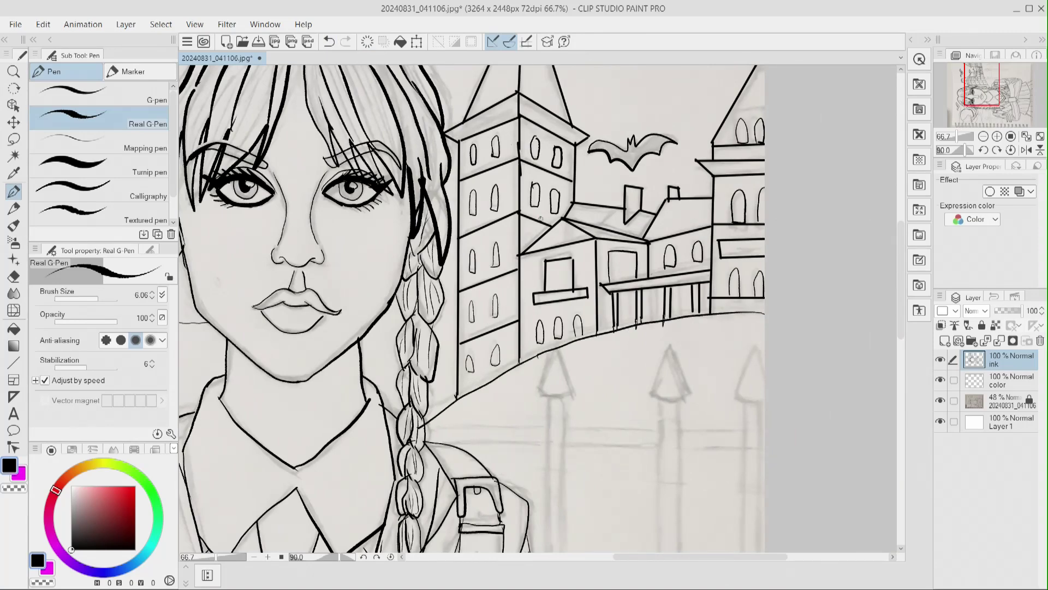
- Draw the arrow-tipped fence pickets on the right side of the girl with straight lines
left_click(253, 557)
left_click_drag(901, 284, 901, 325)
left_click(13, 363)
mouse_move(545, 231)
left_mouse_down()
mouse_move(549, 442)
mouse_move(563, 442)
left_mouse_up()
mouse_move(562, 442)
left_mouse_down()
mouse_move(559, 233)
mouse_move(539, 229)
left_mouse_up()
left_click_drag(538, 230, 552, 194)
left_click_drag(652, 234, 636, 192)
mouse_move(636, 193)
left_mouse_down()
mouse_move(625, 231)
mouse_move(633, 439)
left_mouse_up()
mouse_move(633, 439)
left_mouse_down()
mouse_move(648, 440)
mouse_move(647, 231)
left_mouse_up()
left_click_drag(694, 232, 696, 437)
left_click_drag(717, 383, 708, 437)
- Draw the arrow-tipped fence pickets on the left side of the girl with straight lines
left_click_drag(701, 557, 633, 556)
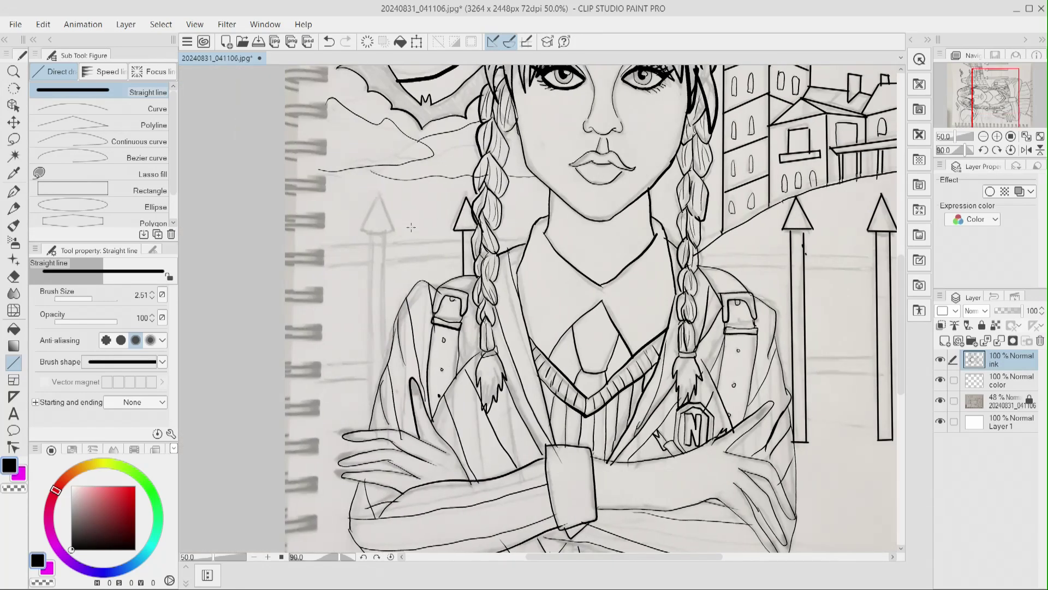
left_click_drag(360, 230, 378, 195)
left_click_drag(379, 194, 396, 231)
left_click_drag(371, 231, 373, 410)
left_click_drag(385, 231, 387, 371)
- Draw the paired upper and lower horizontal fence rails between the pickets on both sides of the girl
key("ctrl+minus")
left_click_drag(437, 276, 488, 277)
mouse_move(428, 260)
left_mouse_down()
mouse_move(367, 260)
mouse_move(488, 260)
left_mouse_up()
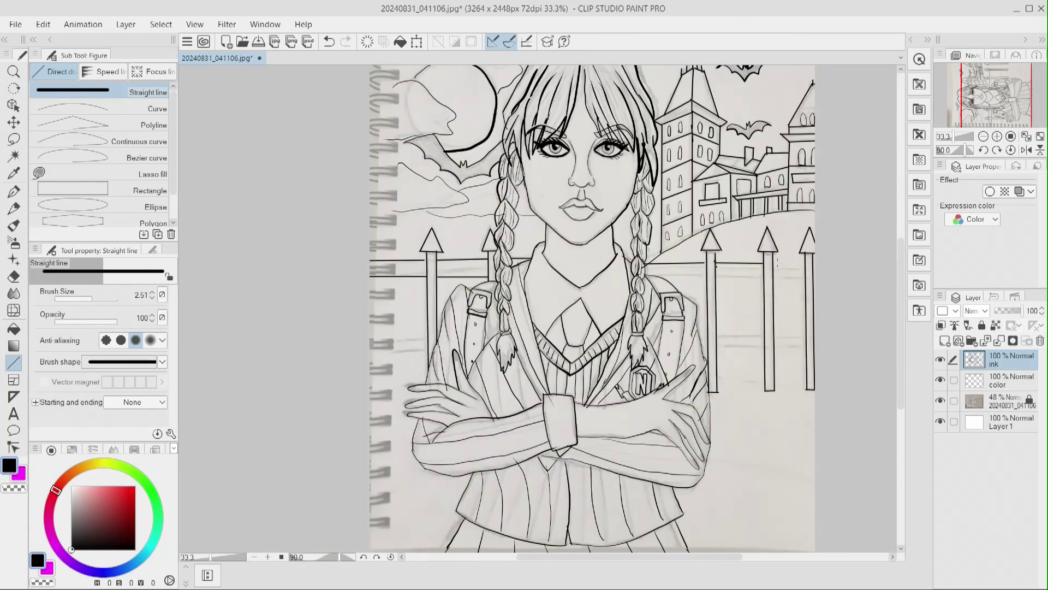
left_click_drag(805, 278, 807, 279)
left_click_drag(717, 337, 763, 336)
left_click_drag(717, 347, 763, 346)
left_click_drag(775, 347, 806, 348)
left_click_drag(775, 337, 806, 336)
- Ink the long wavy clouds across the upper sky and above the tower with the Real G-Pen
scroll(592, 308, "up", 3)
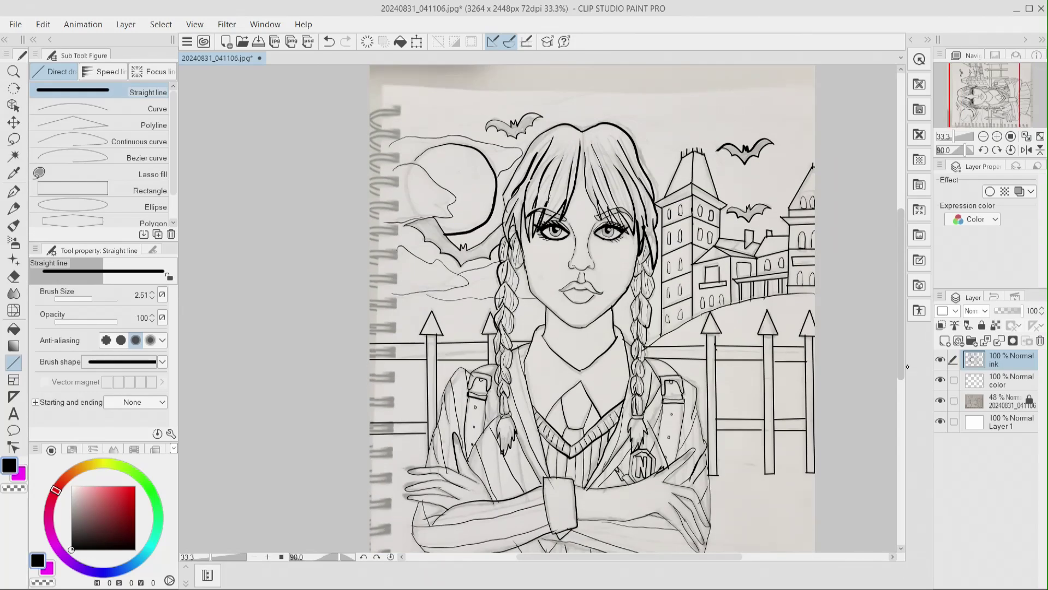
left_click(13, 191)
left_click_drag(685, 148, 807, 171)
left_click_drag(369, 134, 616, 140)
left_click_drag(616, 137, 543, 91)
- Hide the scanned pencil sketch layer and fit the whole line drawing in view
left_click(940, 401)
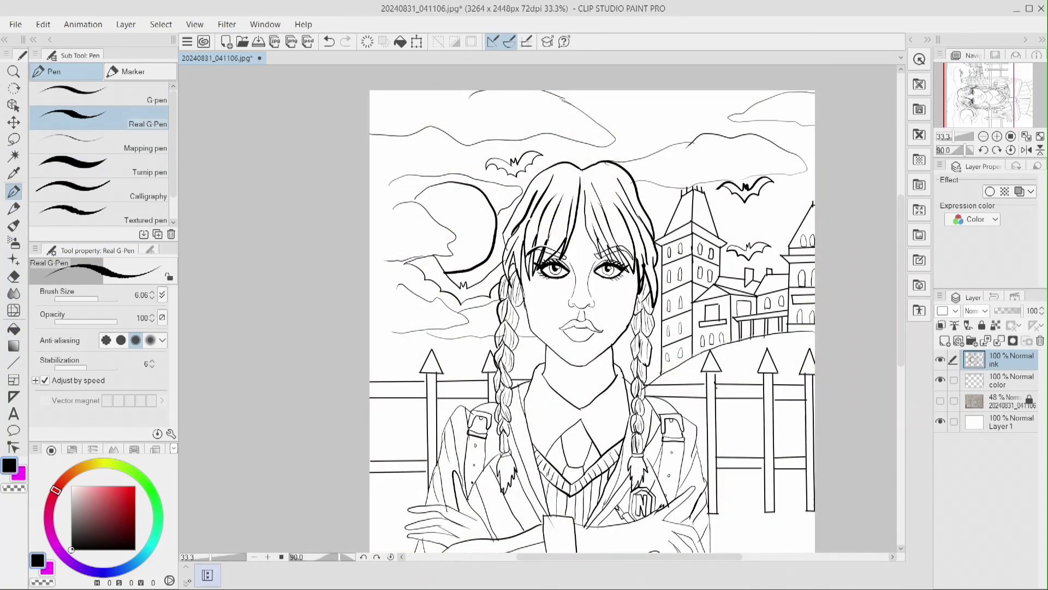
left_click(254, 557)
scroll(538, 382, "down", 1)
left_click_drag(592, 557, 611, 557)
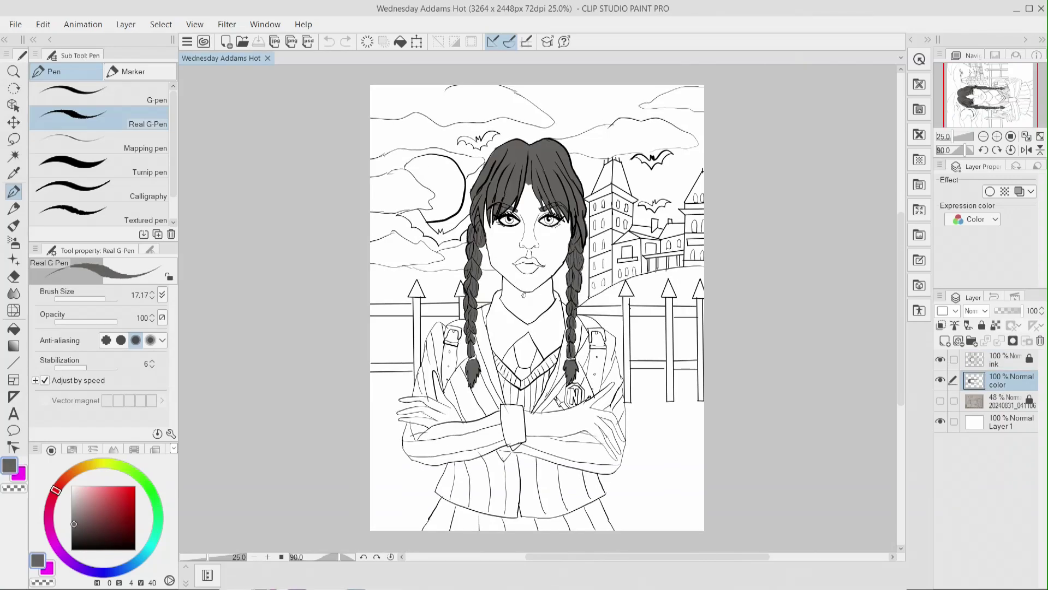
left_click_drag(468, 259, 552, 333)
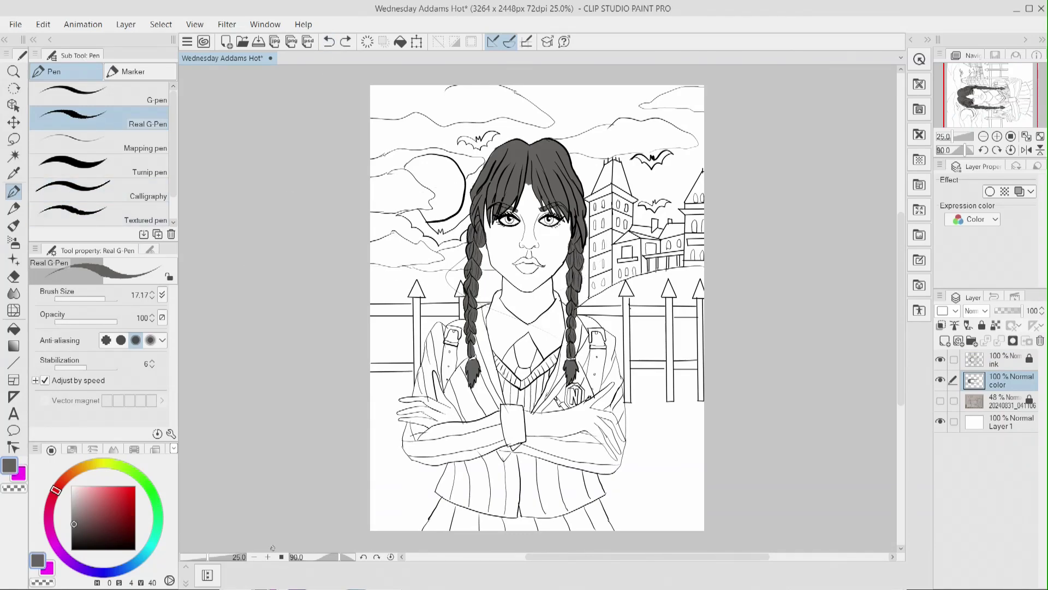
key("ctrl+plus")
left_click(329, 42)
- Paint medium grey stripes on both upper sleeves and the right forearm on the color layer
left_click_drag(640, 369, 636, 349)
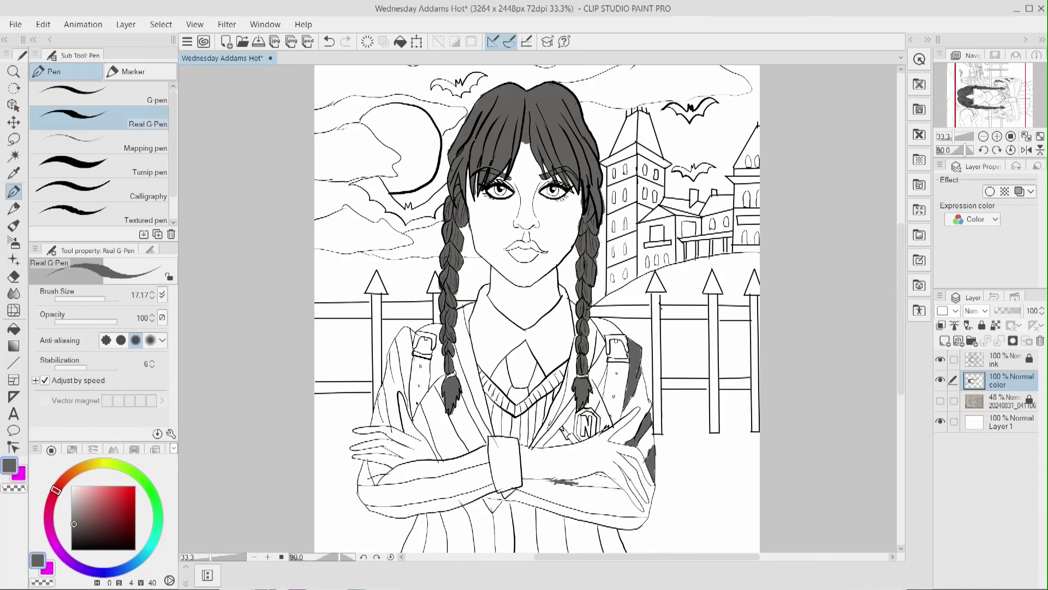
mouse_move(617, 481)
left_mouse_down()
mouse_move(566, 484)
mouse_move(553, 508)
mouse_move(578, 513)
left_mouse_up()
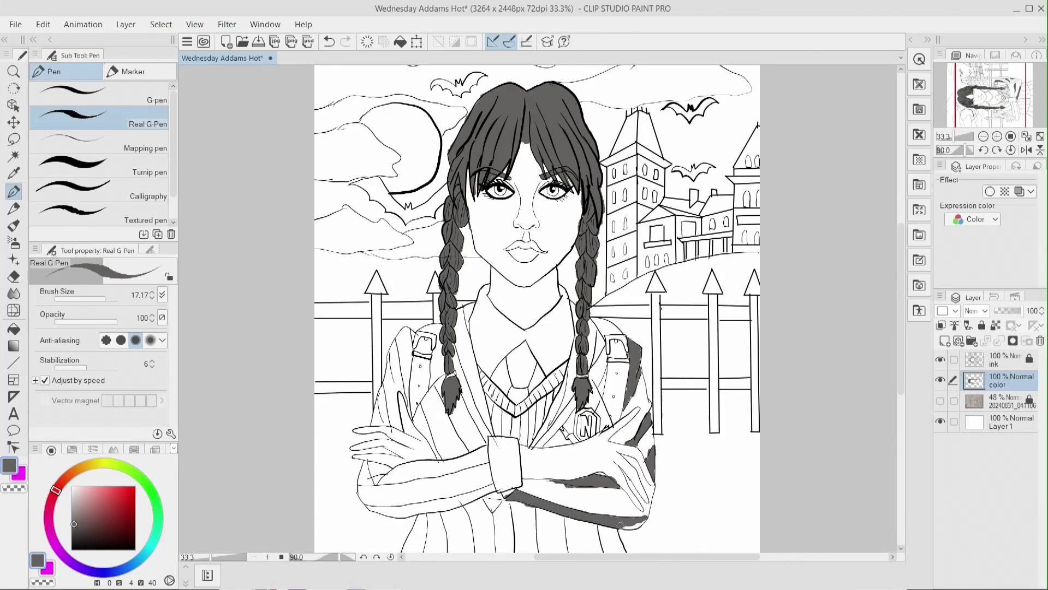
left_click_drag(408, 398, 410, 328)
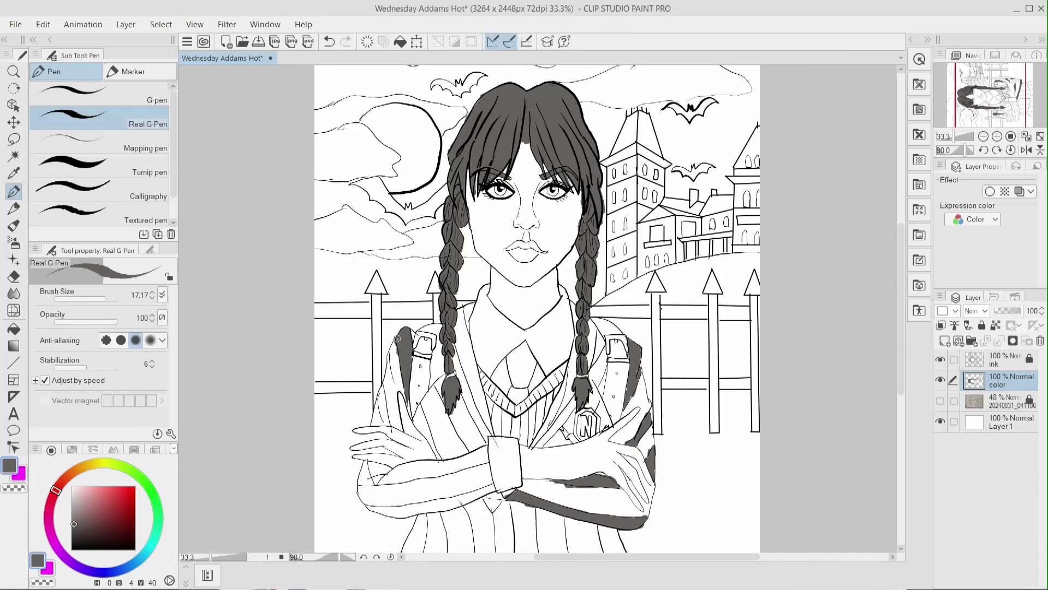
left_click_drag(395, 424, 393, 401)
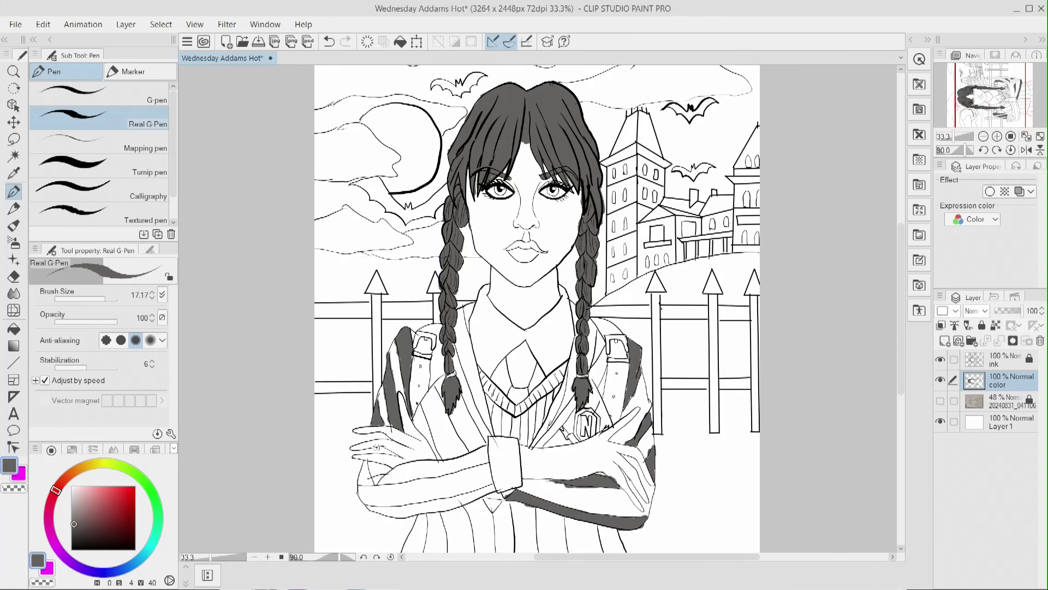
- Paint medium grey stripes along the left forearm and around its elbow
left_click_drag(380, 508, 419, 508)
left_click(267, 557)
left_click_drag(901, 314, 901, 380)
left_click_drag(315, 388, 470, 344)
mouse_move(309, 334)
left_mouse_down()
mouse_move(465, 296)
mouse_move(309, 333)
mouse_move(432, 312)
left_mouse_up()
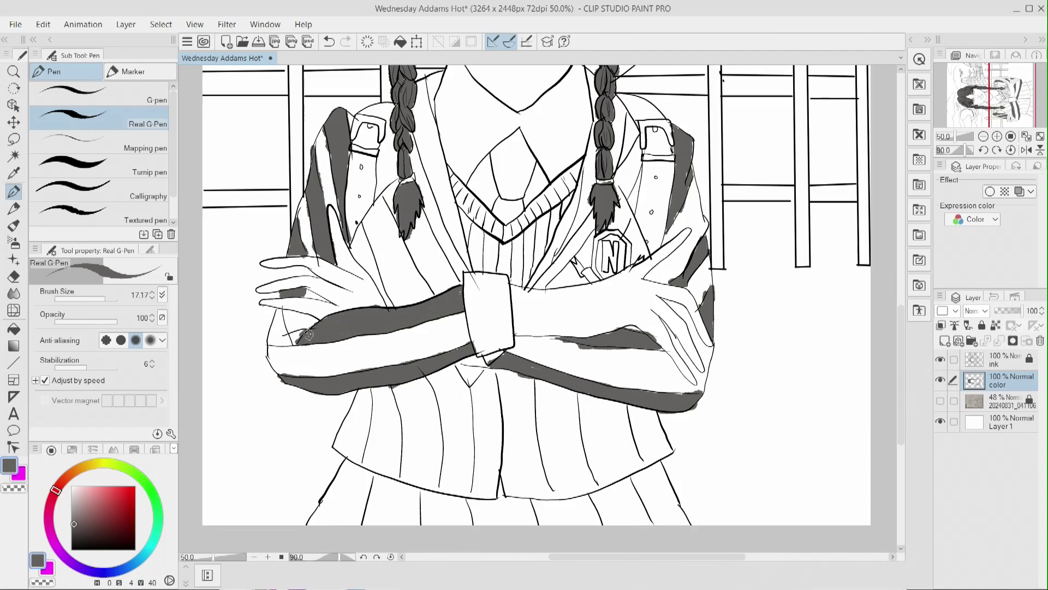
left_click_drag(299, 316, 285, 328)
- Paint medium grey stripes on the jacket chest and left shoulder around the backpack straps
mouse_move(359, 251)
left_mouse_down()
mouse_move(358, 227)
mouse_move(382, 292)
mouse_move(400, 184)
mouse_move(453, 289)
mouse_move(420, 264)
left_mouse_up()
left_click_drag(638, 251, 627, 218)
mouse_move(386, 179)
left_mouse_down()
mouse_move(387, 143)
mouse_move(358, 113)
left_mouse_up()
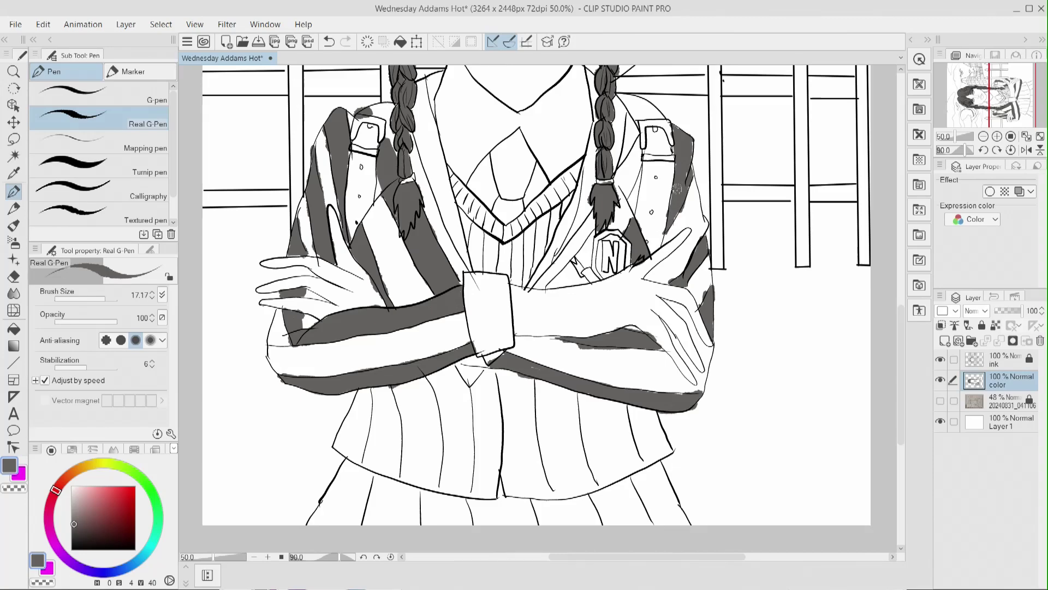
key("e")
key("p")
- Paint alternating vertical medium grey stripes on the lower jacket below the crossed arms
mouse_move(637, 410)
left_mouse_down()
mouse_move(641, 437)
mouse_move(666, 461)
mouse_move(650, 415)
left_mouse_up()
left_click_drag(543, 382, 579, 492)
left_click_drag(573, 448, 596, 494)
mouse_move(475, 481)
left_mouse_down()
mouse_move(483, 491)
mouse_move(496, 485)
mouse_move(492, 389)
mouse_move(480, 377)
mouse_move(489, 363)
left_mouse_up()
mouse_move(421, 453)
left_mouse_down()
mouse_move(410, 483)
mouse_move(431, 387)
mouse_move(393, 437)
mouse_move(366, 390)
mouse_move(344, 447)
left_mouse_up()
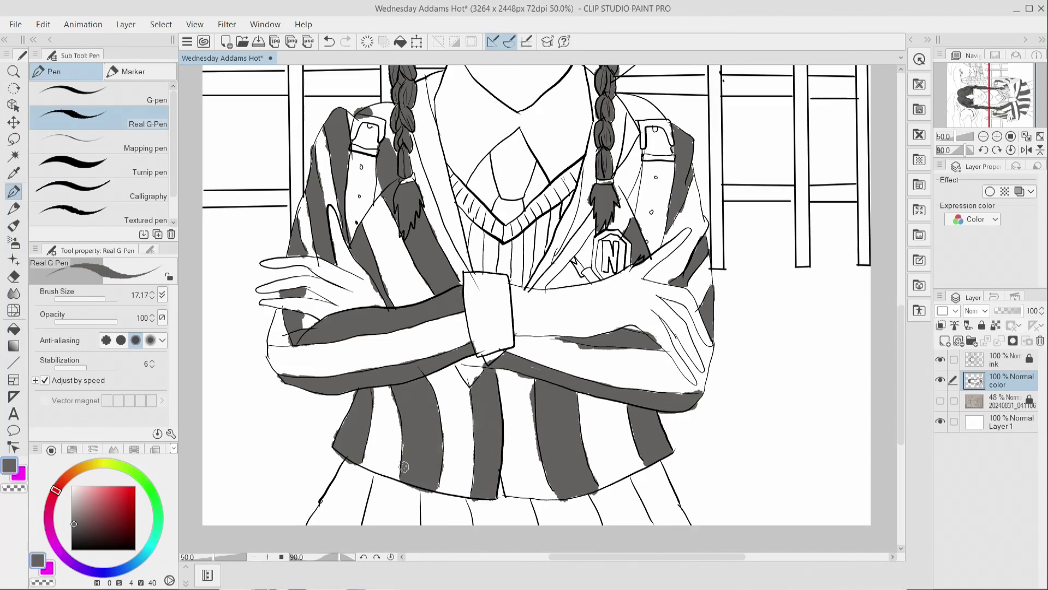
- Paint medium grey stripes on the right jacket chest beside the N crest and along the right backpack strap
left_click_drag(569, 281, 543, 286)
key("e")
key("p")
mouse_move(625, 209)
left_mouse_down()
mouse_move(618, 221)
mouse_move(628, 227)
mouse_move(625, 134)
mouse_move(610, 122)
left_mouse_up()
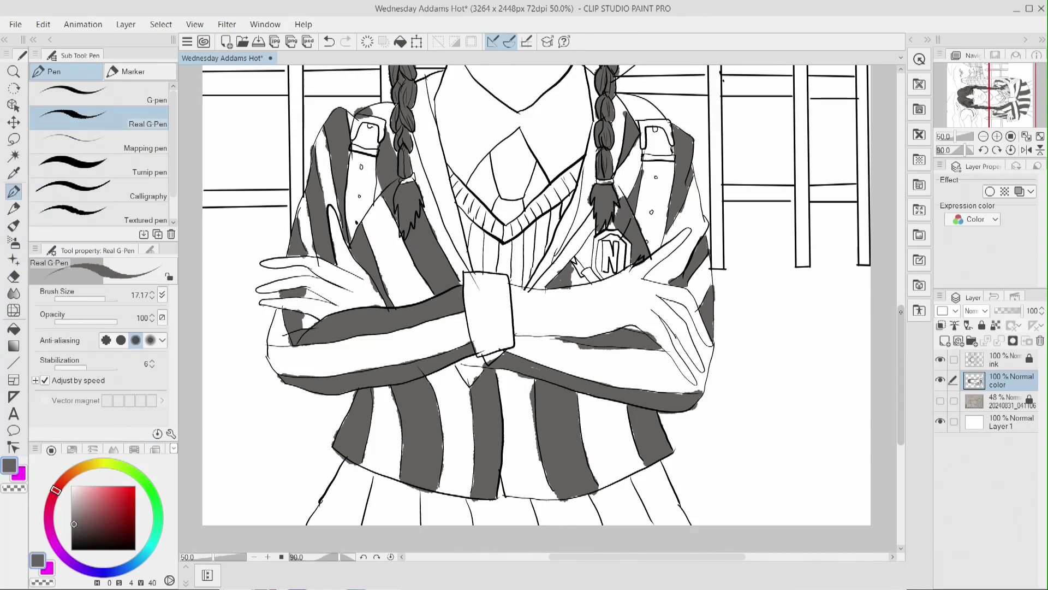
- Paint the skirt and the remaining lower jacket stripes in a darker grey of 22% brightness
left_click_drag(901, 377, 901, 394)
left_click(74, 536)
mouse_move(309, 467)
left_mouse_down()
mouse_move(360, 457)
mouse_move(359, 420)
mouse_move(322, 464)
mouse_move(453, 440)
mouse_move(569, 448)
mouse_move(677, 436)
mouse_move(622, 437)
mouse_move(638, 453)
mouse_move(672, 453)
left_mouse_up()
left_click_drag(369, 395, 382, 336)
mouse_move(440, 423)
left_mouse_down()
mouse_move(453, 322)
mouse_move(437, 350)
mouse_move(445, 327)
left_mouse_up()
mouse_move(505, 431)
left_mouse_down()
mouse_move(529, 404)
mouse_move(510, 374)
mouse_move(532, 316)
mouse_move(514, 341)
left_mouse_up()
- Touch up gaps in the lower jacket stripes with greys sampled from the drawing, undoing the last stroke
left_click(540, 317, "alt")
left_click(339, 433, "alt")
mouse_move(597, 428)
left_mouse_down()
mouse_move(621, 352)
mouse_move(599, 417)
left_mouse_up()
left_click(445, 307, "alt")
mouse_move(467, 317)
left_mouse_down()
mouse_move(477, 315)
mouse_move(463, 306)
left_mouse_up()
key("ctrl+z")
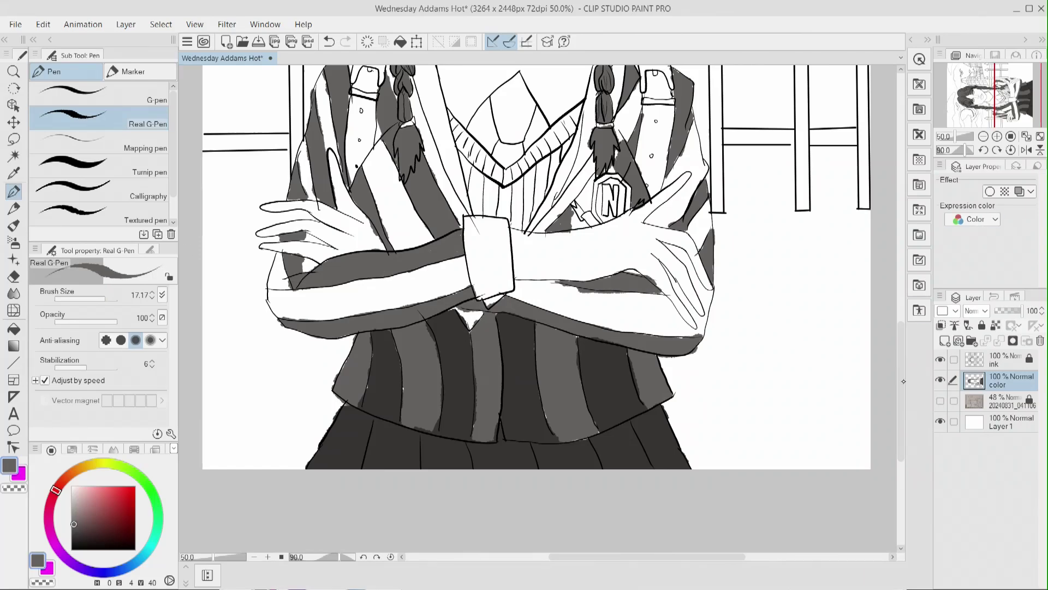
- Paint the blank stripes of both forearms and the right sleeve in the sampled dark grey
scroll(388, 271, "up", 2)
left_click(385, 480, "alt")
mouse_move(277, 419)
left_mouse_down()
mouse_move(317, 445)
mouse_move(464, 412)
mouse_move(401, 404)
mouse_move(281, 425)
mouse_move(452, 402)
left_mouse_up()
mouse_move(516, 423)
left_mouse_down()
mouse_move(670, 425)
mouse_move(688, 455)
mouse_move(521, 420)
mouse_move(702, 458)
mouse_move(708, 404)
left_mouse_up()
mouse_move(699, 369)
left_mouse_down()
mouse_move(699, 300)
mouse_move(683, 254)
mouse_move(663, 314)
mouse_move(663, 339)
mouse_move(670, 334)
left_mouse_up()
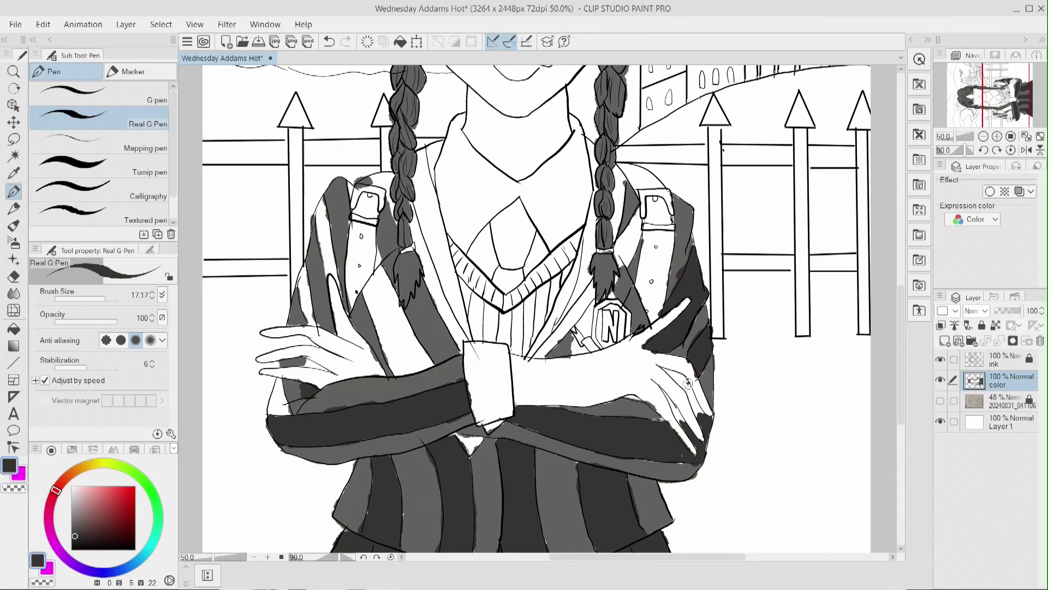
left_click(566, 349, "alt")
mouse_move(676, 410)
left_mouse_down()
mouse_move(683, 424)
mouse_move(700, 414)
left_mouse_up()
- Fill the blank stripes on the left chest, left elbow and left upper sleeve with the sampled dark grey
left_click(417, 405, "alt")
left_click_drag(396, 372, 434, 363)
mouse_move(387, 283)
left_mouse_down()
mouse_move(369, 295)
mouse_move(397, 366)
left_mouse_up()
mouse_move(384, 279)
left_mouse_down()
mouse_move(407, 332)
mouse_move(380, 289)
left_mouse_up()
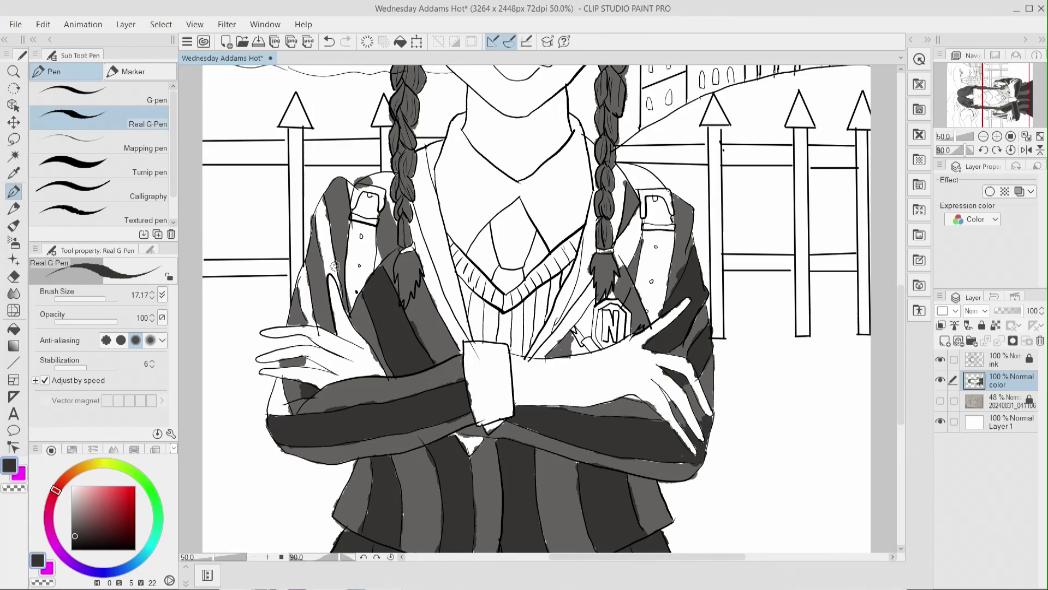
mouse_move(285, 399)
left_mouse_down()
mouse_move(273, 406)
mouse_move(281, 416)
left_mouse_up()
mouse_move(317, 327)
left_mouse_down()
mouse_move(304, 267)
mouse_move(334, 295)
mouse_move(322, 204)
left_mouse_up()
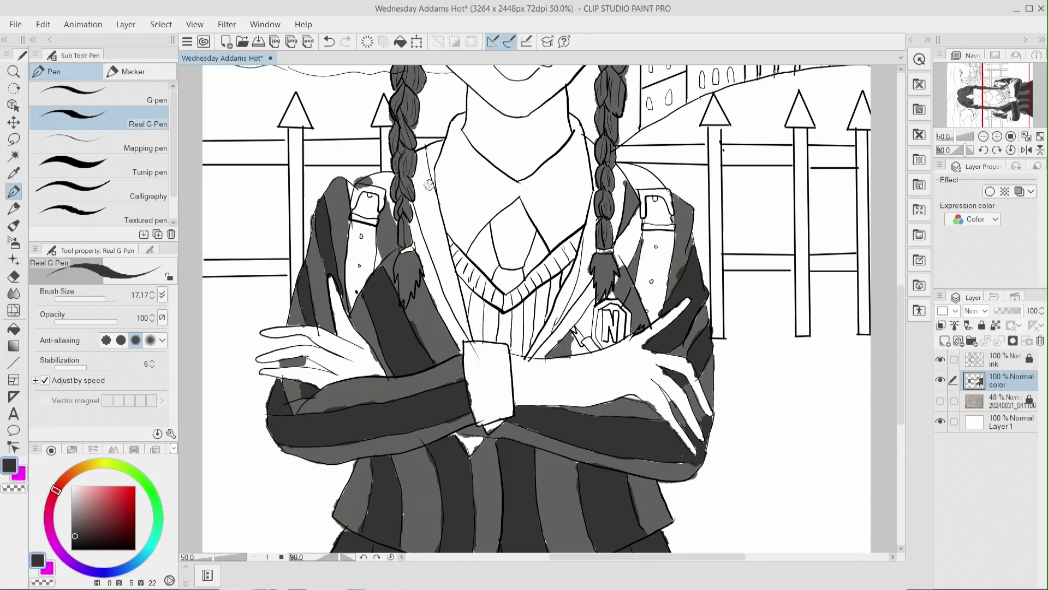
- Paint dark grey on the left shoulder, beside the lapels and around the N crest
left_click_drag(382, 182, 390, 209)
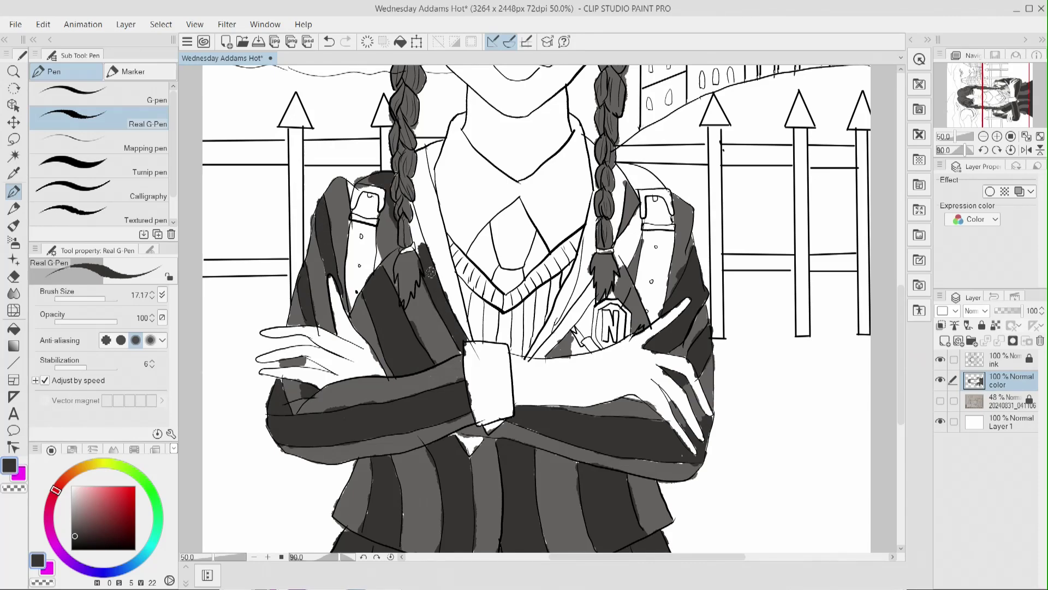
mouse_move(574, 328)
left_mouse_down()
mouse_move(546, 350)
mouse_move(583, 351)
mouse_move(590, 327)
mouse_move(574, 355)
mouse_move(586, 341)
left_mouse_up()
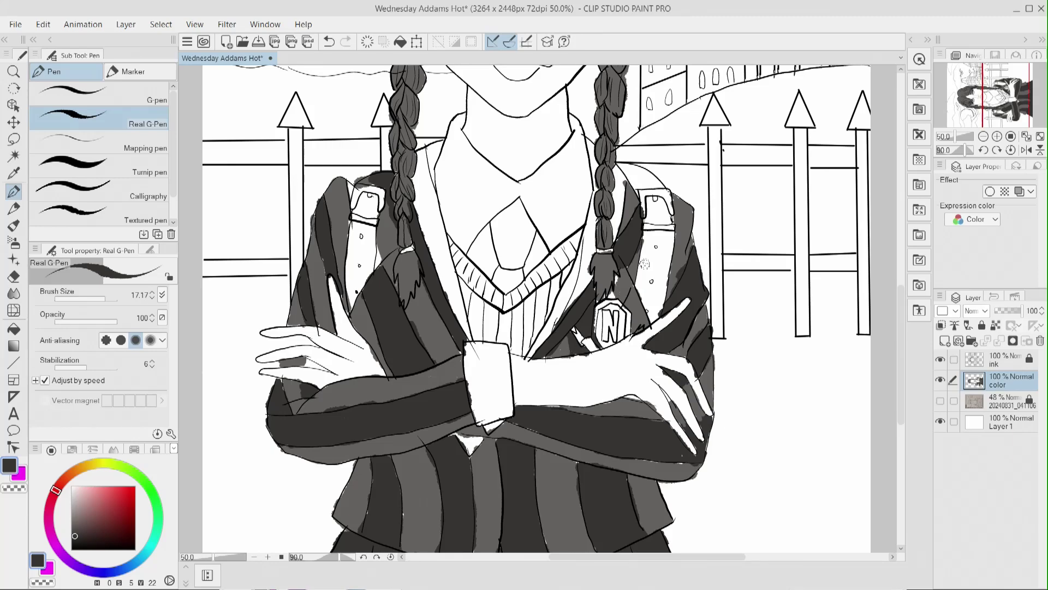
mouse_move(603, 251)
left_mouse_down()
mouse_move(587, 246)
mouse_move(592, 196)
mouse_move(620, 169)
mouse_move(593, 147)
left_mouse_up()
- Paint both jacket lapels in the medium grey sampled from the lower jacket
left_click(559, 490, "alt")
mouse_move(531, 354)
left_mouse_down()
mouse_move(580, 257)
mouse_move(569, 297)
left_mouse_up()
mouse_move(468, 334)
left_mouse_down()
mouse_move(429, 158)
mouse_move(418, 224)
mouse_move(440, 136)
left_mouse_up()
- Paint the tie in the sampled dark grey and the V-neck vest in the sampled medium grey
left_click(333, 210, "alt")
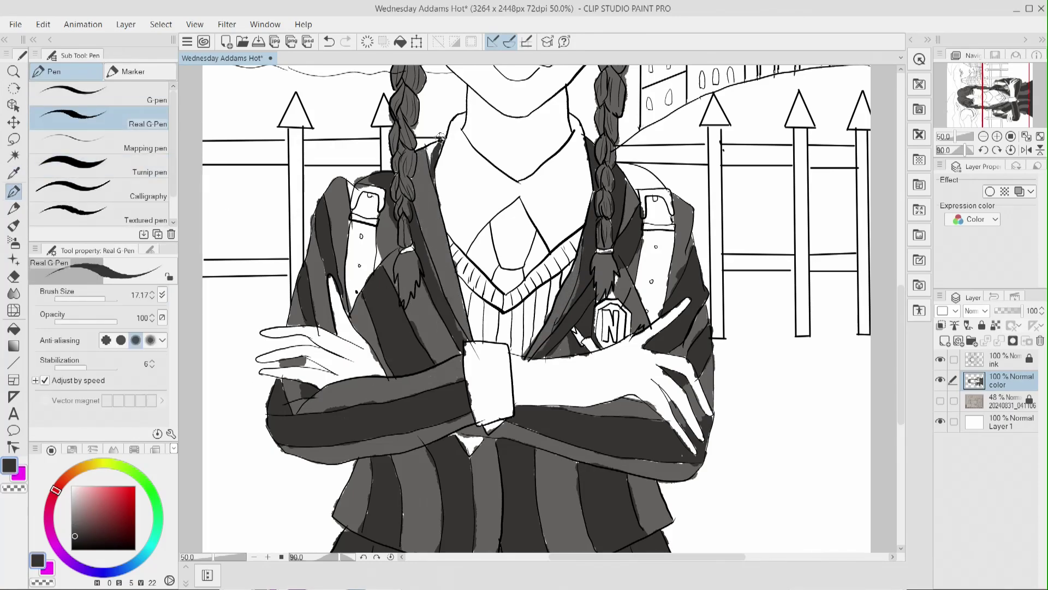
mouse_move(499, 218)
left_mouse_down()
mouse_move(498, 257)
mouse_move(526, 252)
mouse_move(505, 208)
mouse_move(533, 242)
left_mouse_up()
mouse_move(504, 268)
left_mouse_down()
mouse_move(503, 290)
mouse_move(521, 282)
left_mouse_up()
left_click(310, 270, "alt")
mouse_move(456, 249)
left_mouse_down()
mouse_move(532, 273)
mouse_move(573, 235)
mouse_move(475, 327)
mouse_move(554, 292)
mouse_move(511, 355)
left_mouse_up()
left_click(14, 173)
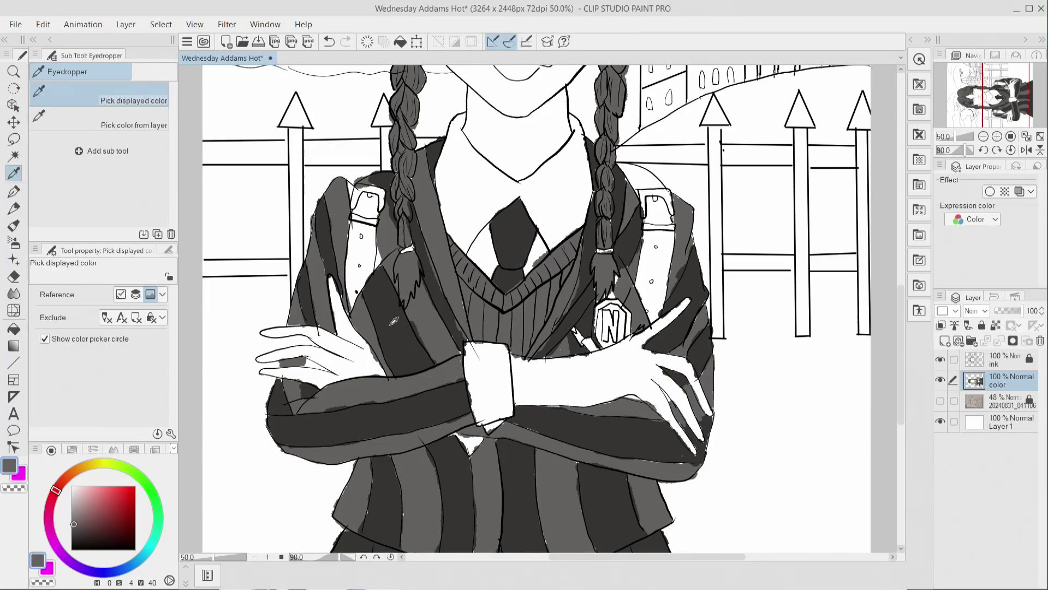
- Choose a brown and paint both backpack straps up over the shoulders with the Real G-Pen
left_click(14, 191)
left_click(80, 468)
left_click(96, 514)
mouse_move(355, 282)
left_mouse_down()
mouse_move(368, 230)
mouse_move(355, 294)
mouse_move(371, 205)
left_mouse_up()
mouse_move(655, 197)
left_mouse_down()
mouse_move(647, 305)
mouse_move(661, 294)
left_mouse_up()
left_click_drag(652, 183, 622, 166)
- Paint the buckles and bands of both backpack straps in sampled dark grey
mouse_move(382, 189)
left_mouse_down()
mouse_move(371, 183)
mouse_move(387, 178)
mouse_move(366, 188)
mouse_move(354, 218)
left_mouse_up()
left_click(403, 182, "alt")
left_click(672, 208, "alt")
mouse_move(646, 226)
left_mouse_down()
mouse_move(674, 227)
mouse_move(641, 193)
left_mouse_up()
left_click(623, 182, "alt")
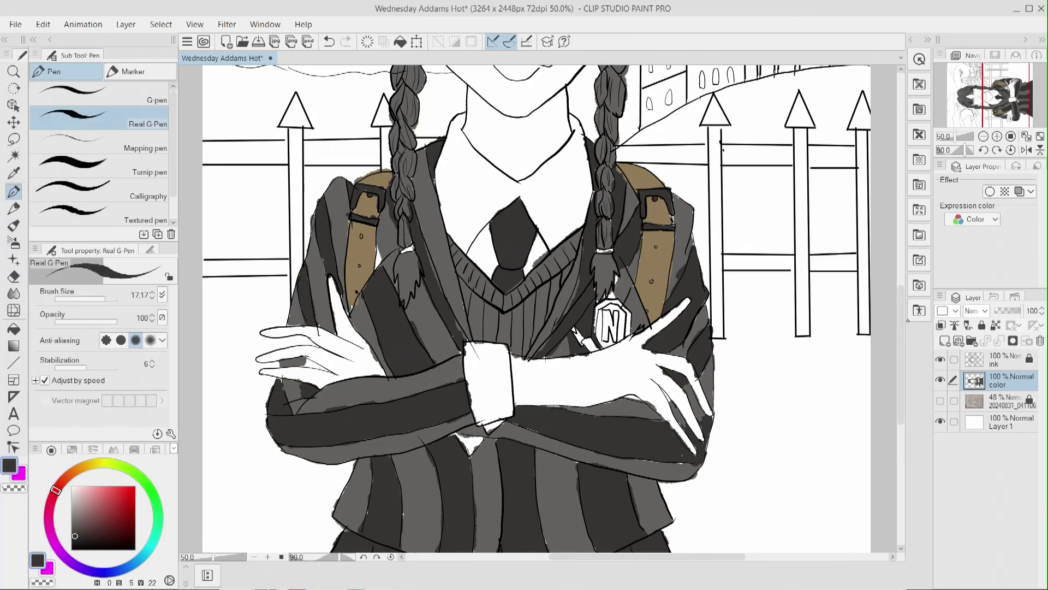
- Choose a pale skin tone (H 40, S 25, V 98) and paint the girl's face and neck
left_click_drag(902, 320, 901, 250)
left_click(93, 464)
left_click(80, 488)
left_click(86, 466)
mouse_move(511, 282)
left_mouse_down()
mouse_move(524, 281)
mouse_move(474, 297)
mouse_move(598, 245)
mouse_move(439, 257)
mouse_move(478, 327)
mouse_move(541, 329)
mouse_move(491, 317)
mouse_move(543, 314)
left_mouse_up()
mouse_move(568, 197)
left_mouse_down()
mouse_move(533, 213)
mouse_move(497, 191)
mouse_move(527, 145)
mouse_move(453, 229)
mouse_move(590, 240)
mouse_move(504, 216)
left_mouse_up()
mouse_move(481, 373)
left_mouse_down()
mouse_move(531, 409)
mouse_move(473, 367)
left_mouse_up()
- Paint the lips in a muted pink and resample the skin tone from the face
left_click(58, 486)
left_click(92, 494)
mouse_move(507, 287)
left_mouse_down()
mouse_move(499, 301)
mouse_move(529, 311)
left_mouse_up()
left_click(487, 309, "alt")
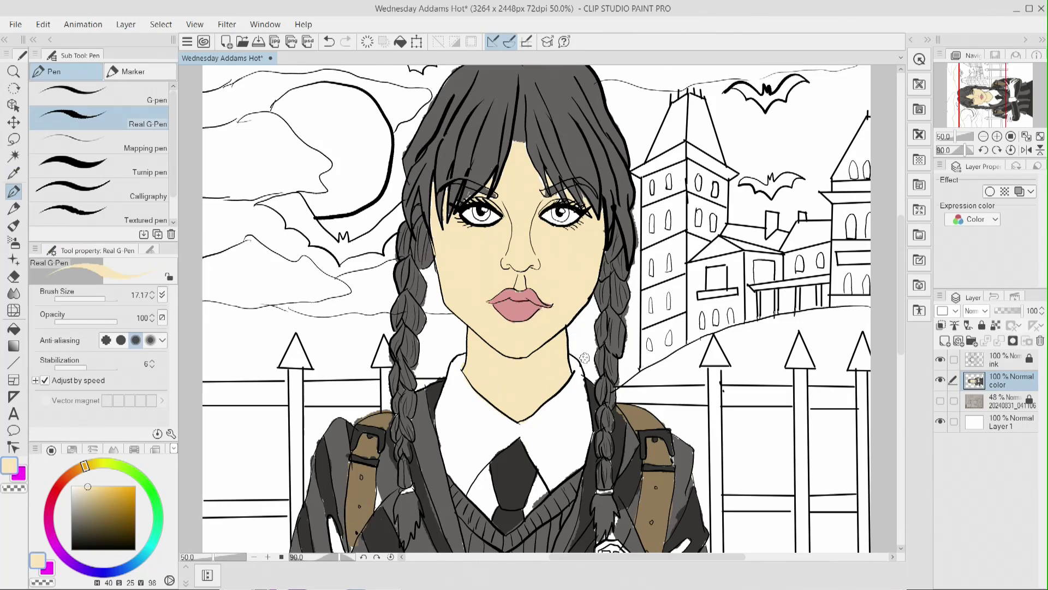
- Fill the face and neck with a deeper skin tone (H 40, S 32, V 95), undoing the misplaced fill
left_click(92, 489)
left_click(14, 329)
left_click(478, 286)
left_click(448, 338)
key("ctrl+z")
- Set the Real G-Pen's brush size to 11.50 and paint the left hand in the skin tone
scroll(536, 308, "down", 5)
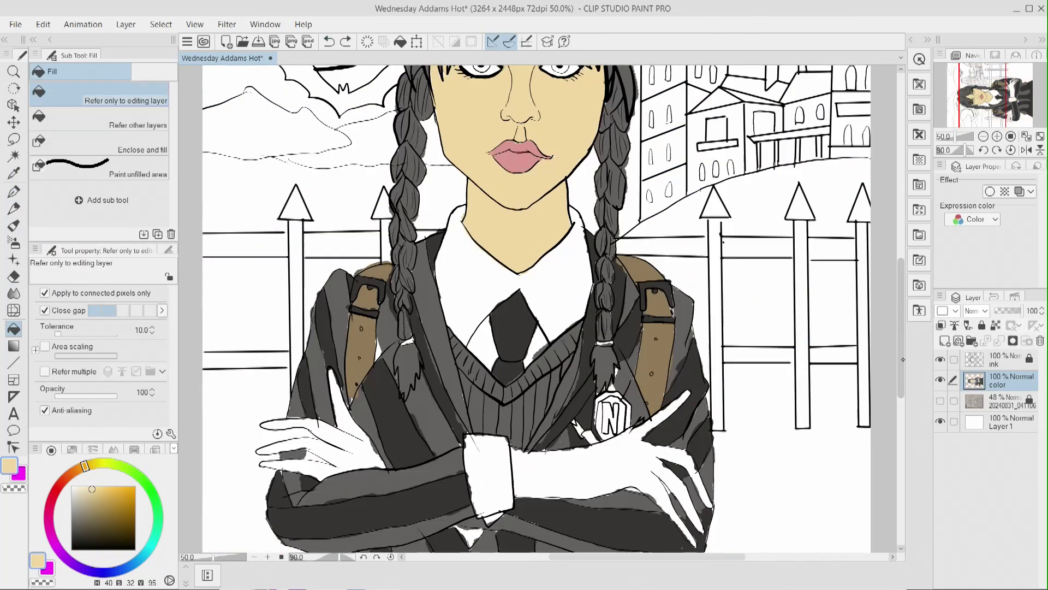
left_click(14, 192)
left_click(102, 298)
left_click_drag(384, 327, 348, 280)
mouse_move(331, 233)
left_mouse_down()
mouse_move(341, 300)
mouse_move(363, 313)
left_mouse_up()
left_click_drag(279, 313, 257, 313)
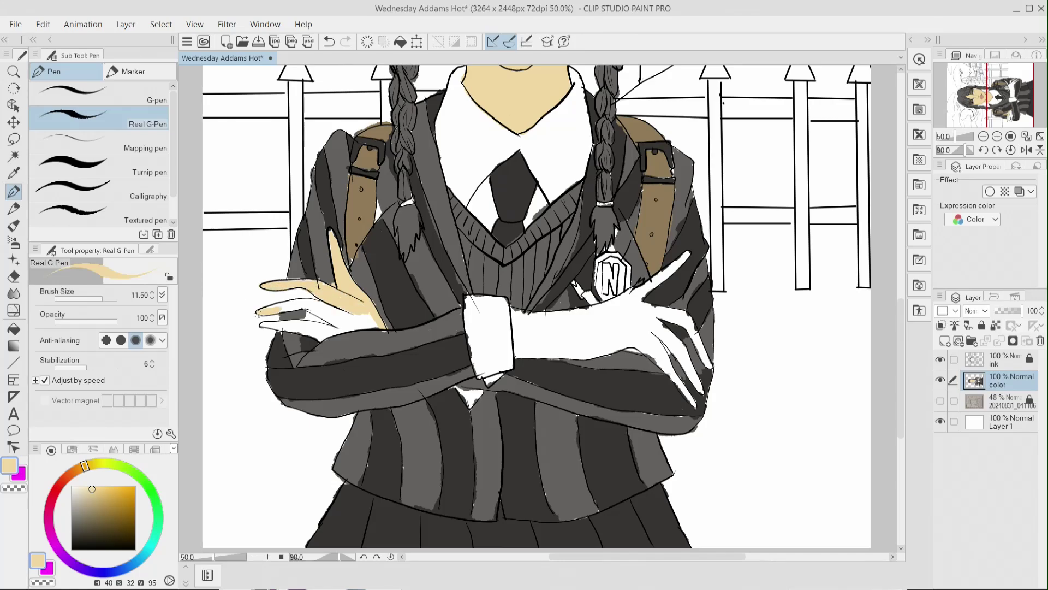
left_click_drag(319, 305, 357, 328)
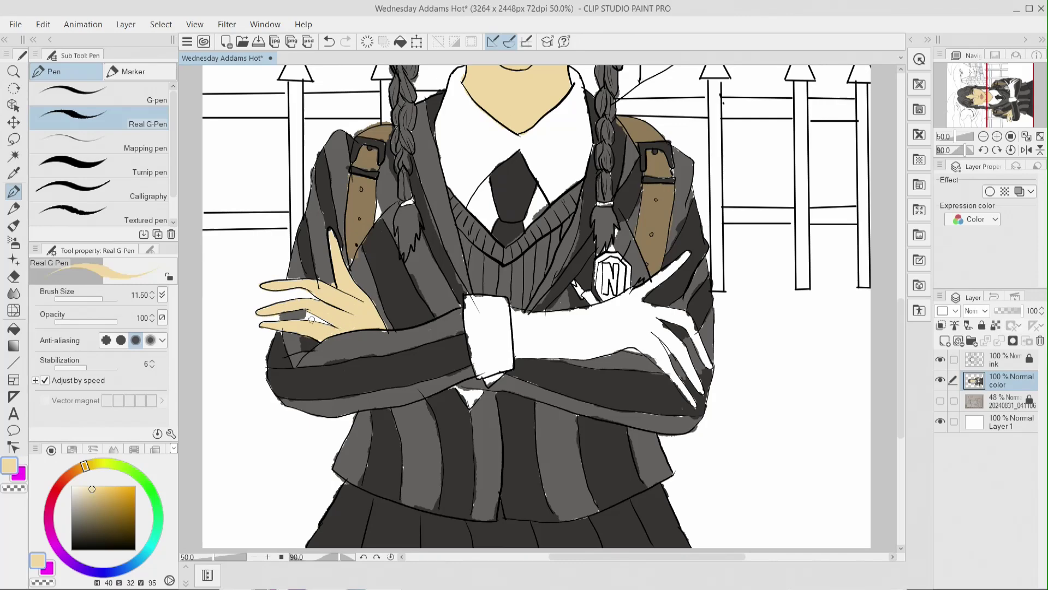
- Paint the hand beside the chest badge and its forearm up to the white cuff in the skin tone
mouse_move(659, 361)
left_mouse_down()
mouse_move(641, 346)
mouse_move(692, 401)
mouse_move(699, 389)
mouse_move(665, 332)
mouse_move(688, 318)
left_mouse_up()
mouse_move(686, 268)
left_mouse_down()
mouse_move(634, 295)
mouse_move(634, 317)
left_mouse_up()
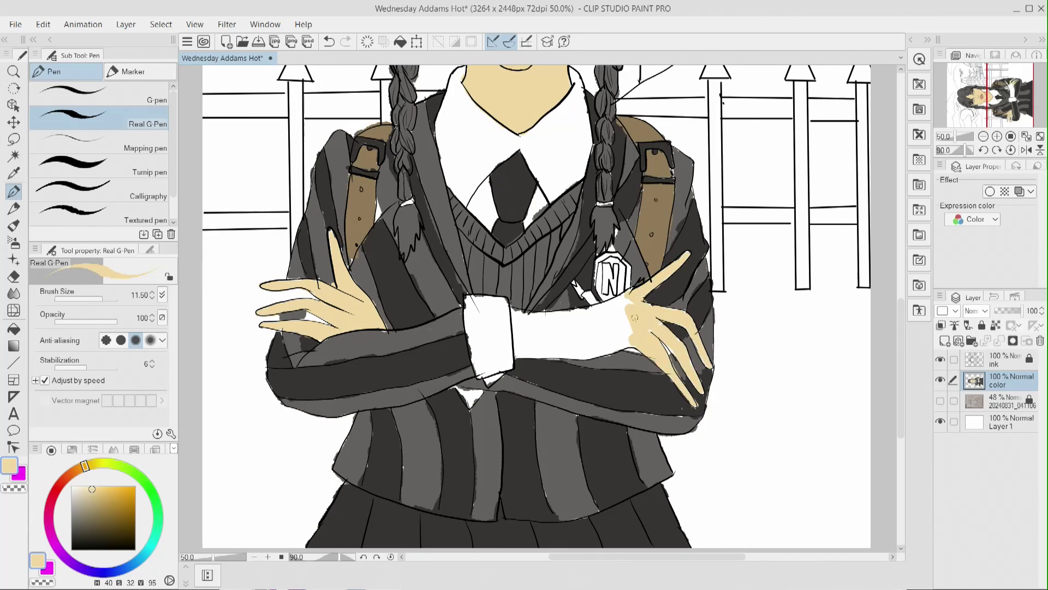
left_click_drag(559, 317, 627, 298)
left_click_drag(516, 356, 591, 355)
mouse_move(517, 330)
left_mouse_down()
mouse_move(545, 348)
mouse_move(618, 313)
mouse_move(565, 347)
left_mouse_up()
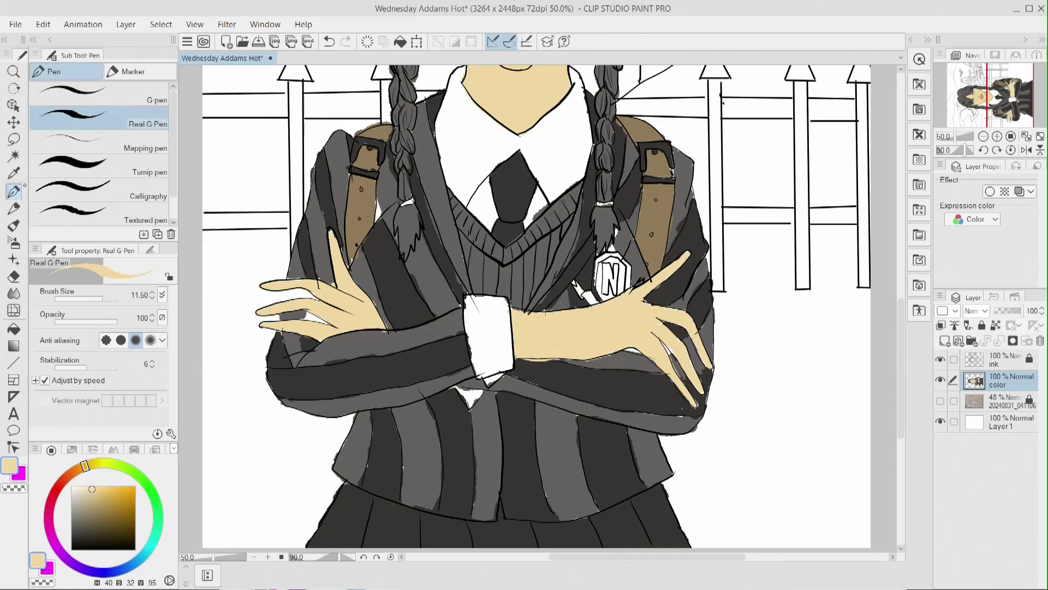
- Fill the gaps between the fingers of both hands with the jacket's sampled light and dark greys
left_click(284, 294, "alt")
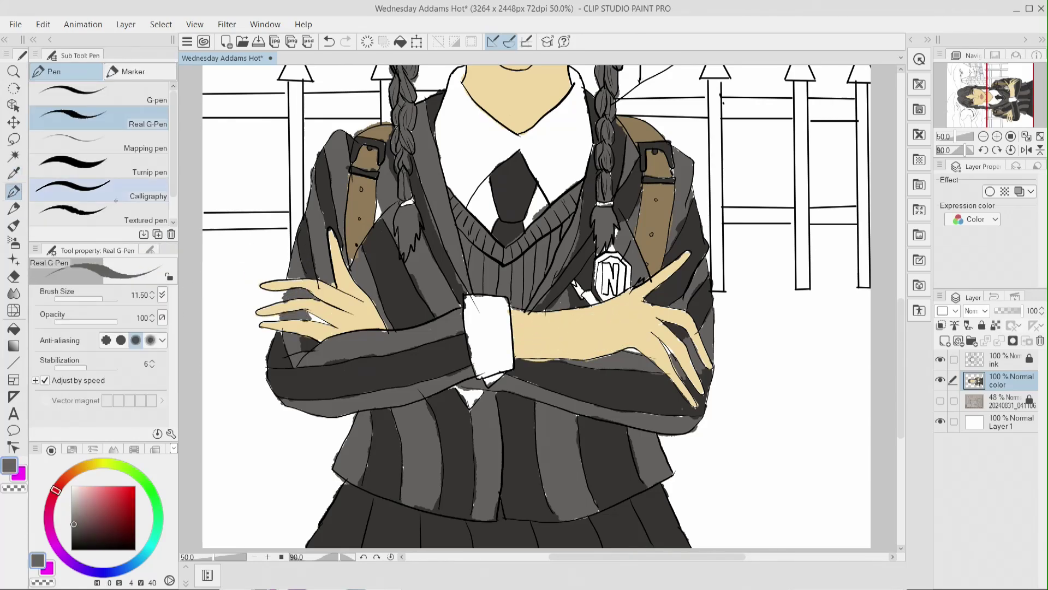
left_click(304, 326, "alt")
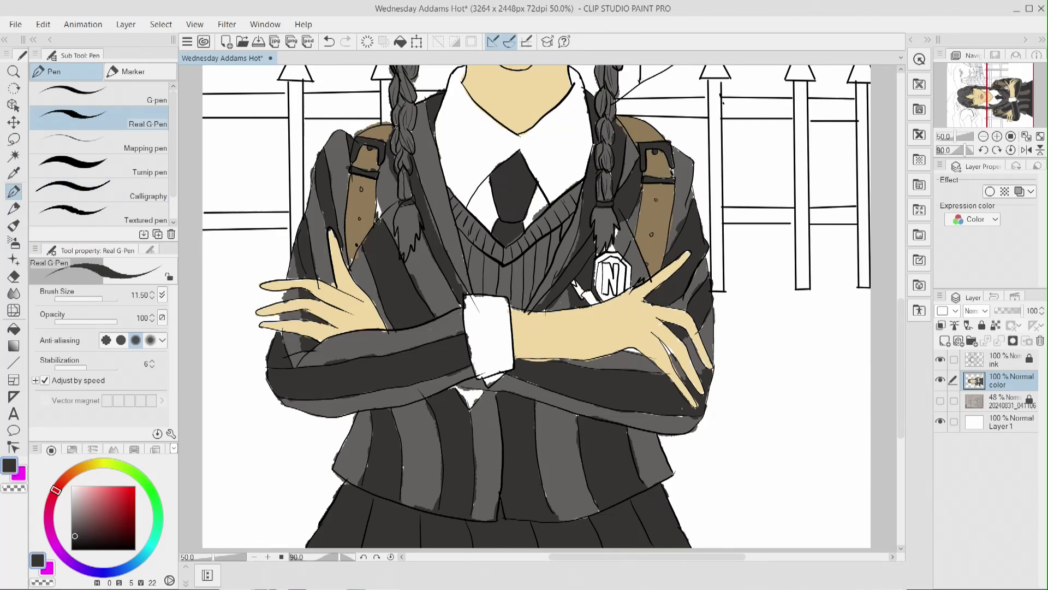
scroll(787, 347, "up", 3)
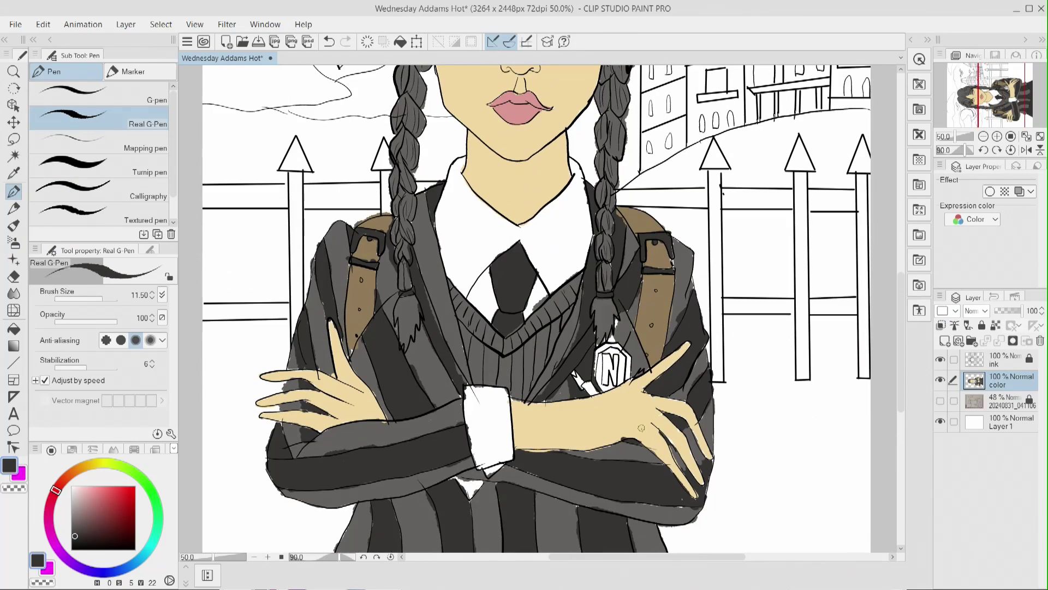
left_click(585, 197, "alt")
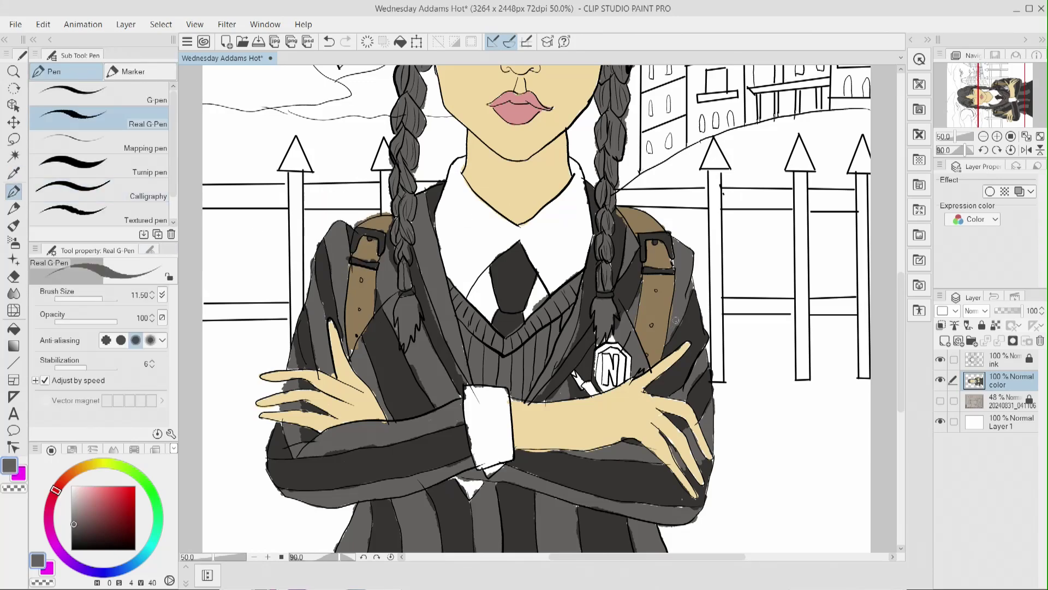
- Paint both irises green (H 138, S 43, V 60) at brush size 6.57 and touch up around the eyes with sampled hair and skin colors
left_click(254, 557)
scroll(709, 350, "up", 2)
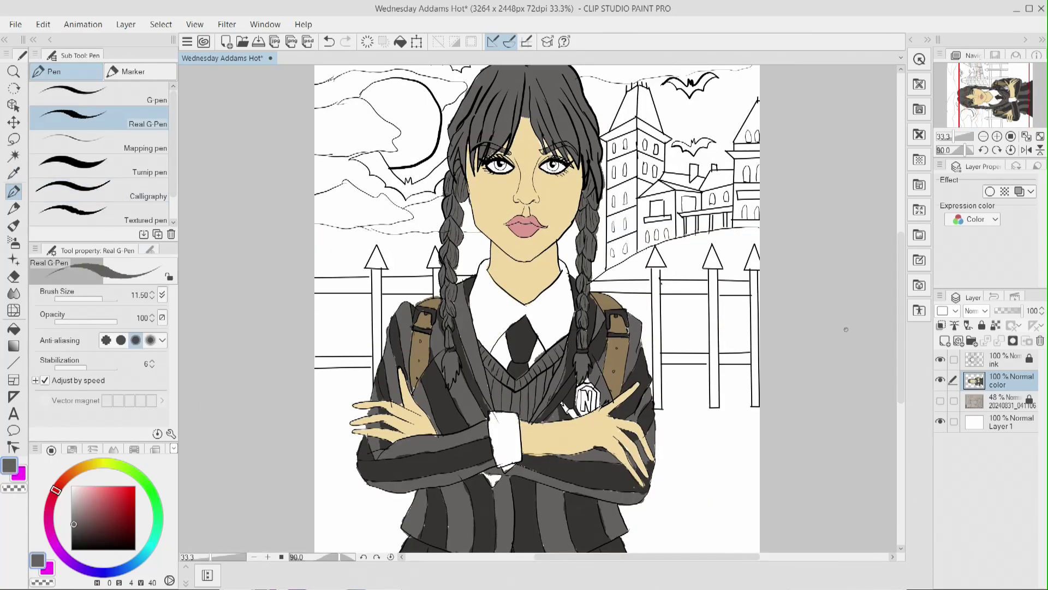
left_click(157, 507)
left_click(99, 512)
left_click(268, 557)
left_click(267, 556)
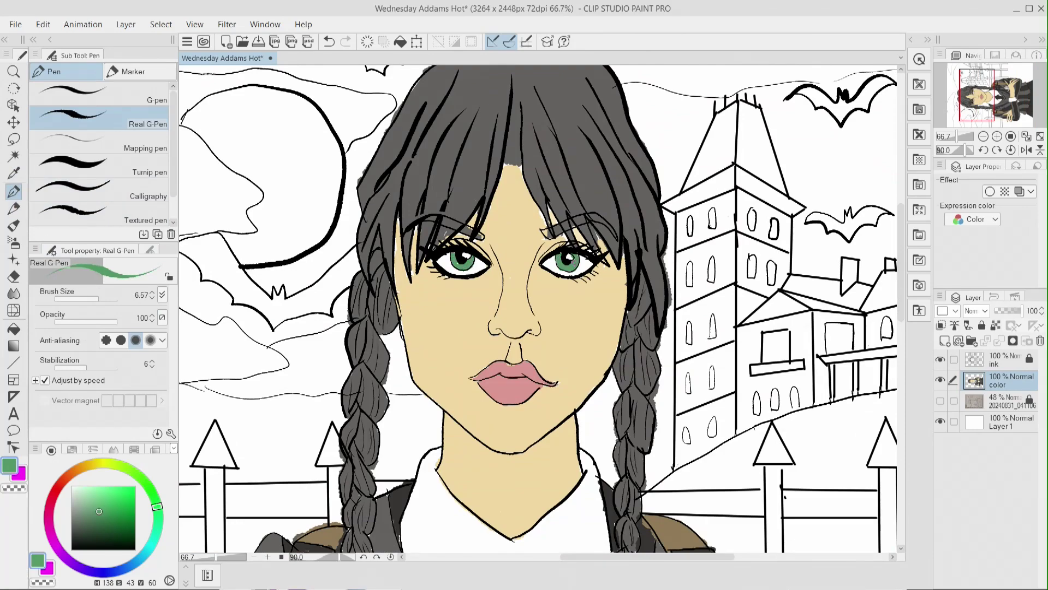
left_click(482, 236, "alt")
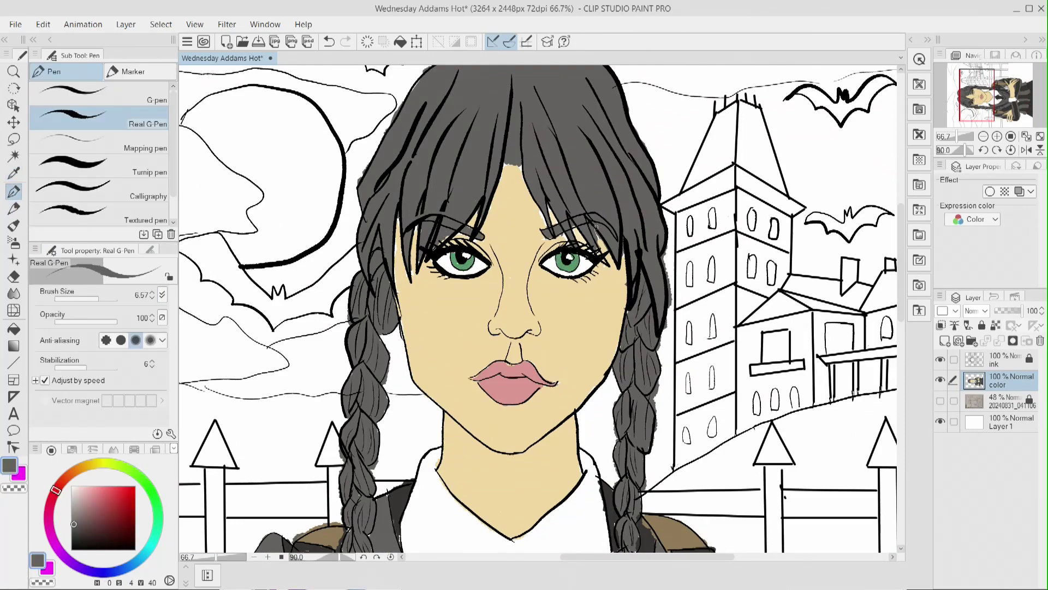
left_click(565, 233, "alt")
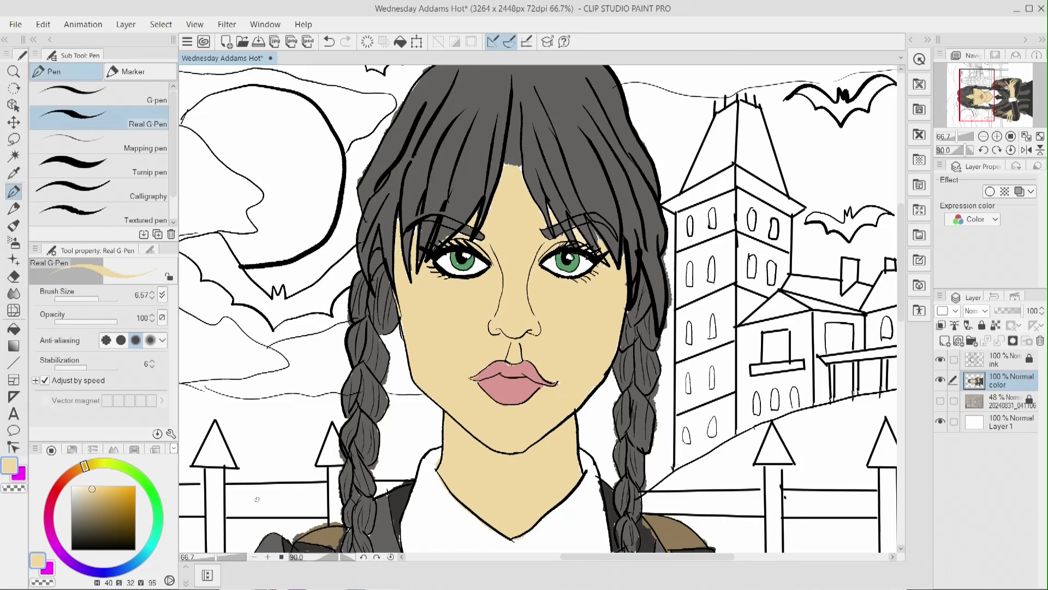
- Lock the color layer and add a new layer named background beneath the scanned sketch layer
left_click(253, 556)
left_click(254, 556)
left_click_drag(901, 273, 901, 319)
left_click(982, 326)
left_click(940, 296)
left_click(859, 134)
left_click_drag(1007, 380, 1007, 431)
double_click(1003, 425)
type("background")
key("Return")
- Choose a purple (H 271, S 47, V 55) and fill the background layer with it
left_click(118, 570)
left_click(107, 502)
left_click(75, 565)
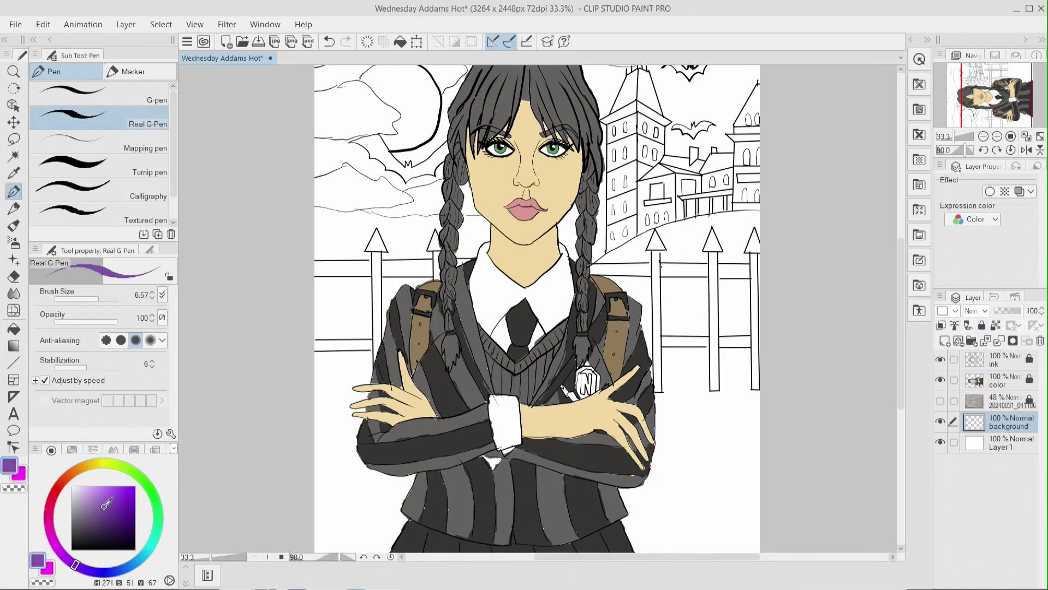
left_click(101, 515)
left_click(14, 329)
left_click(347, 227)
- Erase the purple from the shirt collar, cuff, shirt tip and chest badge, undoing the stray erasures
left_click(15, 275)
left_click_drag(483, 305, 510, 346)
mouse_move(535, 343)
left_mouse_down()
mouse_move(562, 306)
mouse_move(480, 281)
left_mouse_up()
left_click_drag(480, 272, 484, 250)
key("ctrl+z")
key("ctrl+z")
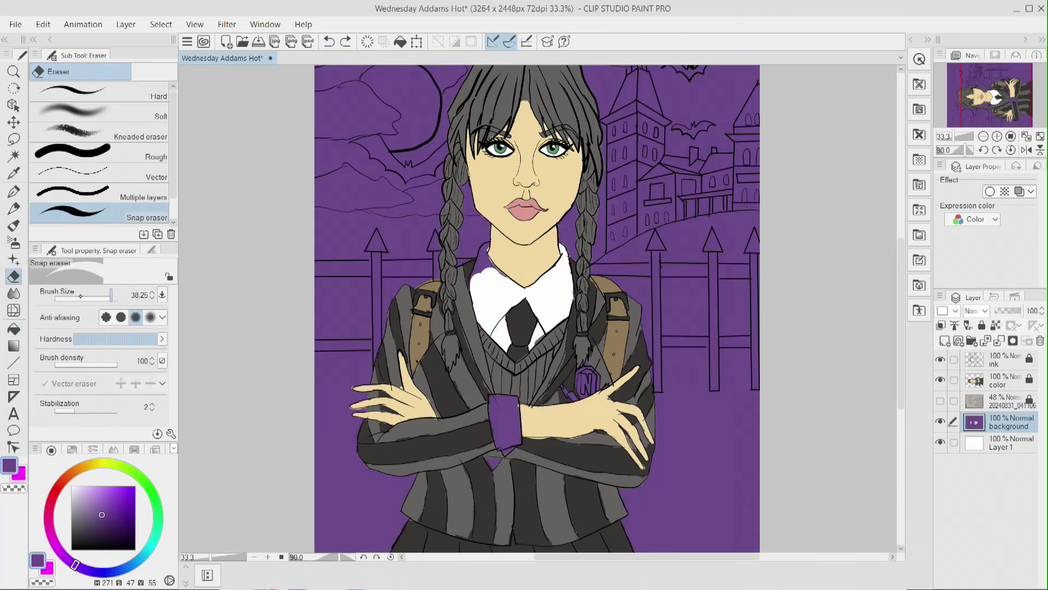
left_click_drag(498, 460, 493, 466)
mouse_move(505, 451)
left_mouse_down()
mouse_move(513, 401)
mouse_move(592, 377)
mouse_move(568, 395)
mouse_move(585, 367)
left_mouse_up()
key("ctrl+z")
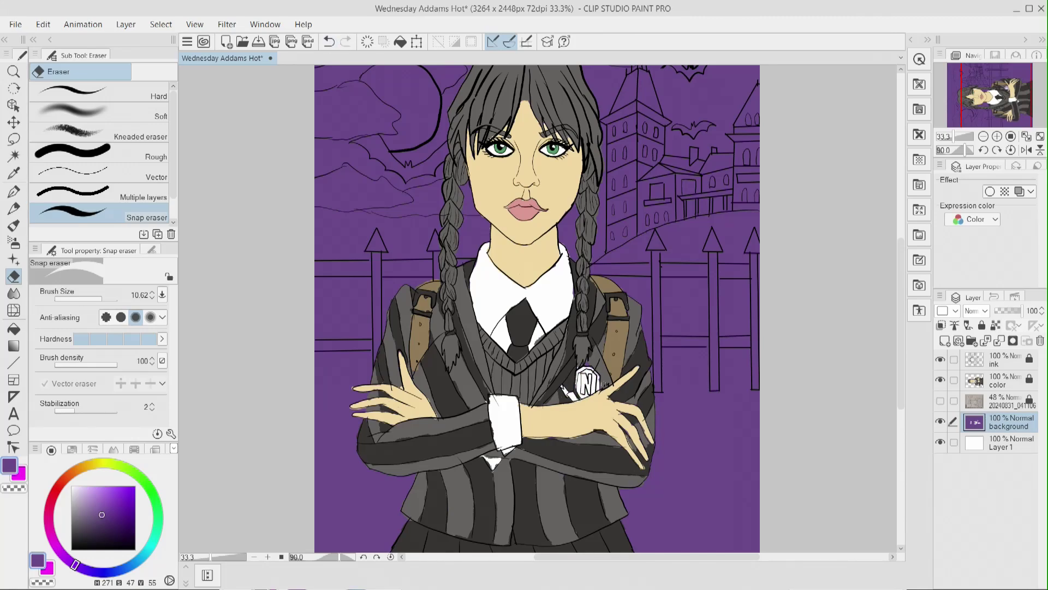
- Paint the fence posts and spikes beside the castle side of the girl light grey, cleaning their edges with the sampled purple
left_click(74, 472)
left_click_drag(86, 496, 71, 500)
left_click(14, 191)
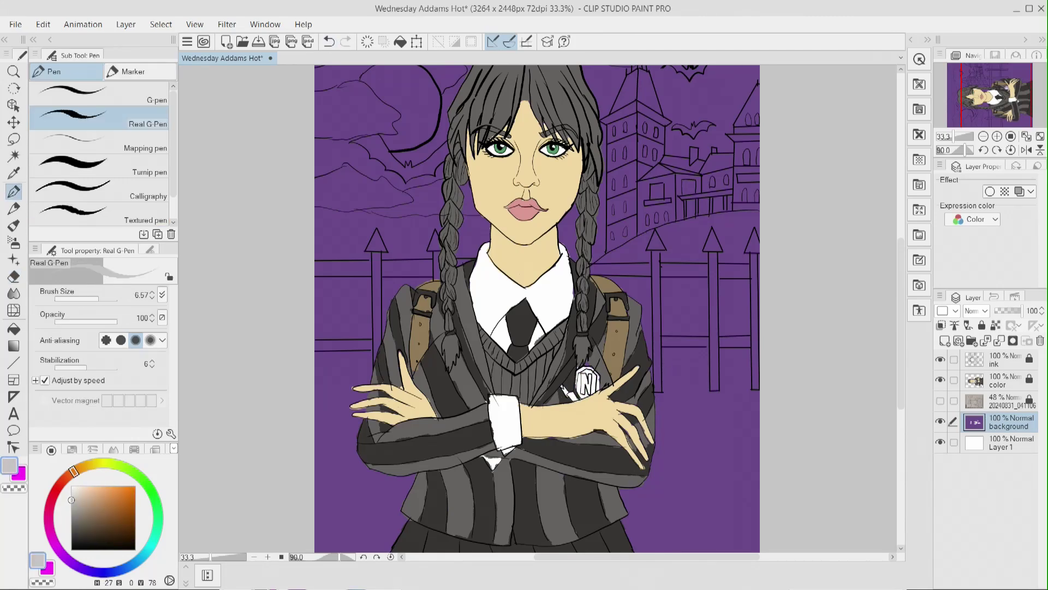
left_click(268, 557)
left_click_drag(652, 557, 689, 557)
mouse_move(733, 425)
left_mouse_down()
mouse_move(731, 265)
mouse_move(737, 221)
left_mouse_up()
mouse_move(661, 220)
left_mouse_down()
mouse_move(665, 185)
mouse_move(677, 219)
left_mouse_up()
key("ctrl+z")
mouse_move(666, 419)
left_mouse_down()
mouse_move(667, 230)
mouse_move(667, 295)
left_mouse_up()
mouse_move(587, 432)
left_mouse_down()
mouse_move(586, 184)
mouse_move(590, 214)
mouse_move(572, 196)
left_mouse_up()
key("e")
key("ctrl+z")
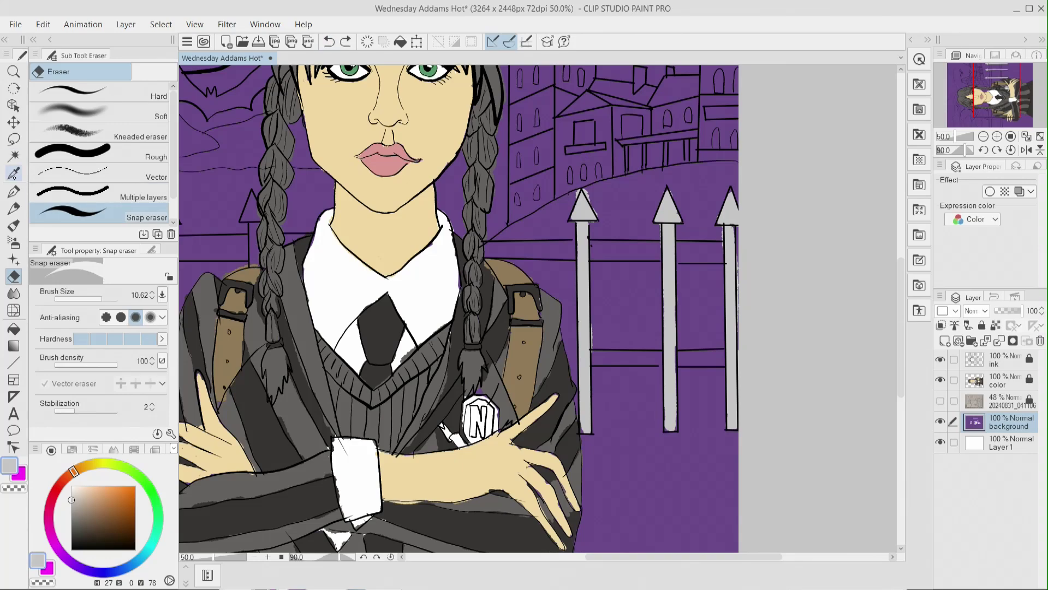
key("p")
left_click(571, 196, "alt")
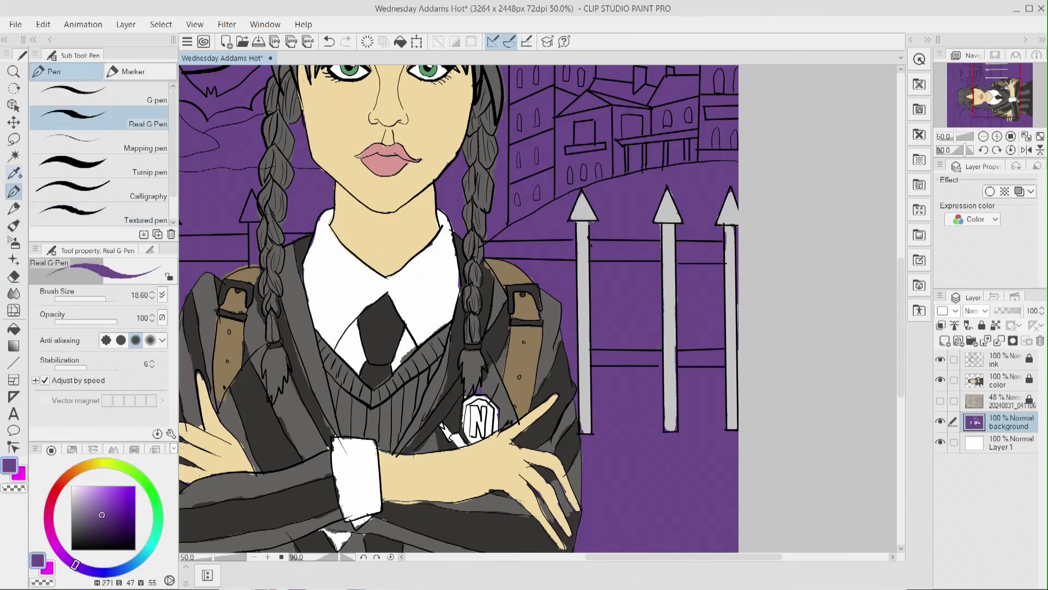
- Paint the two horizontal fence rails on the castle side of the girl light grey
left_click(590, 266, "alt")
key("ctrl+plus")
mouse_move(461, 228)
left_mouse_down()
mouse_move(755, 236)
mouse_move(626, 232)
mouse_move(639, 221)
mouse_move(465, 222)
mouse_move(598, 223)
left_mouse_up()
mouse_move(610, 371)
left_mouse_down()
mouse_move(759, 377)
mouse_move(727, 362)
left_mouse_up()
left_click_drag(592, 373, 586, 379)
- Paint the posts, spikes and rails of the fence on the moon side of the girl light grey
left_click_drag(644, 557, 561, 557)
left_click_drag(546, 219, 579, 208)
left_click_drag(499, 250, 495, 161)
mouse_move(363, 191)
left_mouse_down()
mouse_move(384, 179)
mouse_move(364, 188)
left_mouse_up()
left_click_drag(374, 407, 378, 201)
mouse_move(255, 218)
left_mouse_down()
mouse_move(311, 238)
mouse_move(332, 225)
mouse_move(482, 218)
mouse_move(474, 236)
mouse_move(361, 224)
left_mouse_up()
mouse_move(275, 377)
left_mouse_down()
mouse_move(350, 382)
mouse_move(314, 390)
mouse_move(362, 399)
left_mouse_up()
- Clean up the edges of the moon-side fence with the sampled background purple
left_click(322, 406, "alt")
left_click_drag(362, 413, 365, 403)
left_click_drag(303, 255, 345, 251)
left_click_drag(376, 144, 353, 187)
key("ctrl+z")
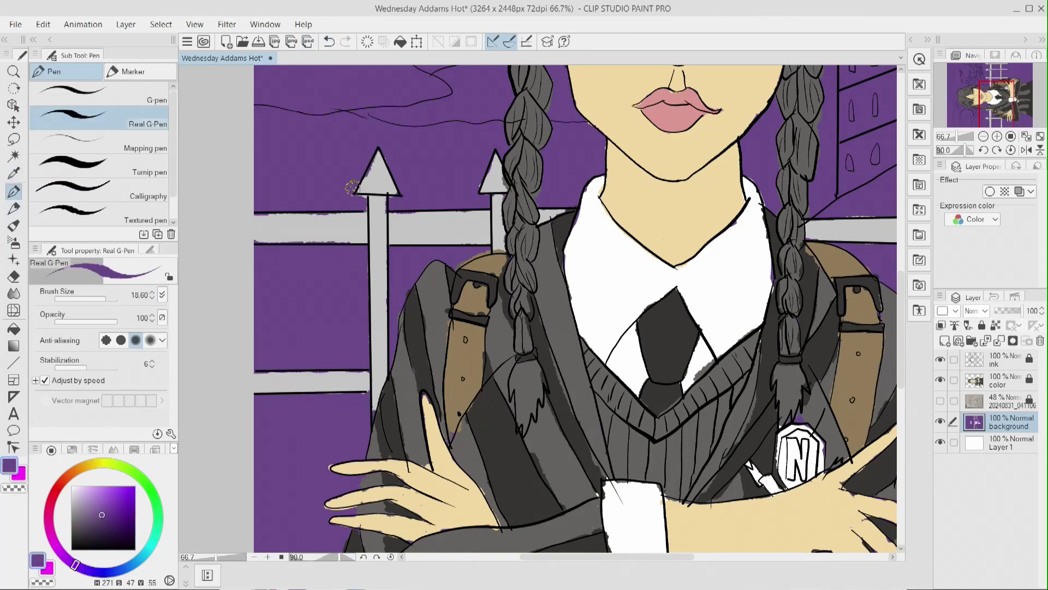
- Choose a dark green (H 122, S 43, V 48) and paint the grass around the girl's lower body below the fence
left_click(254, 557)
left_click(254, 557)
left_click(152, 492)
left_click(104, 517)
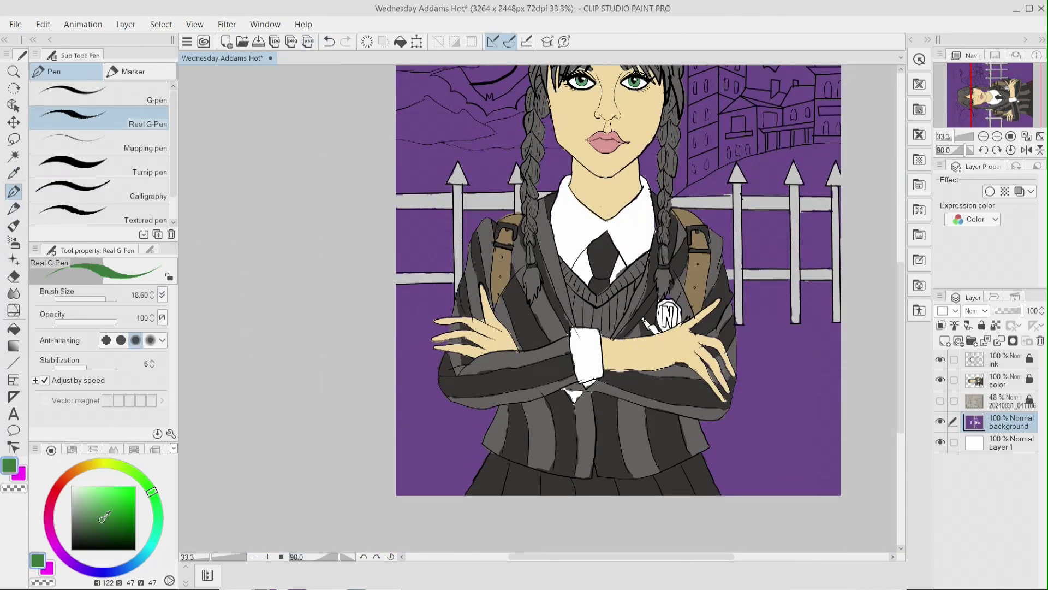
mouse_move(401, 503)
left_mouse_down()
mouse_move(424, 481)
mouse_move(496, 492)
mouse_move(414, 371)
mouse_move(422, 407)
mouse_move(411, 314)
mouse_move(399, 313)
mouse_move(437, 334)
mouse_move(428, 299)
left_mouse_up()
mouse_move(732, 502)
left_mouse_down()
mouse_move(730, 435)
mouse_move(784, 454)
mouse_move(814, 508)
mouse_move(833, 386)
mouse_move(767, 421)
mouse_move(768, 352)
mouse_move(818, 371)
mouse_move(832, 348)
mouse_move(794, 347)
mouse_move(837, 329)
mouse_move(742, 331)
left_mouse_up()
- Paint the grass green between the posts and rails of the fence on the castle side
left_click_drag(902, 350, 901, 317)
left_click(268, 557)
left_click_drag(600, 556, 669, 557)
left_click_drag(902, 315, 905, 340)
mouse_move(573, 309)
left_mouse_down()
mouse_move(578, 348)
mouse_move(605, 333)
mouse_move(637, 370)
mouse_move(658, 327)
mouse_move(615, 311)
mouse_move(615, 321)
mouse_move(661, 311)
mouse_move(722, 358)
mouse_move(685, 311)
left_mouse_up()
mouse_move(707, 272)
left_mouse_down()
mouse_move(722, 248)
mouse_move(700, 211)
mouse_move(687, 260)
mouse_move(712, 224)
mouse_move(610, 287)
mouse_move(643, 283)
mouse_move(658, 215)
mouse_move(626, 205)
mouse_move(600, 239)
mouse_move(639, 260)
mouse_move(617, 214)
left_mouse_up()
mouse_move(568, 266)
left_mouse_down()
mouse_move(571, 206)
mouse_move(540, 215)
mouse_move(558, 205)
left_mouse_up()
left_click_drag(607, 557, 545, 556)
mouse_move(302, 289)
left_mouse_down()
mouse_move(369, 207)
mouse_move(365, 284)
mouse_move(403, 238)
mouse_move(448, 211)
mouse_move(402, 227)
left_mouse_up()
key("ctrl+z")
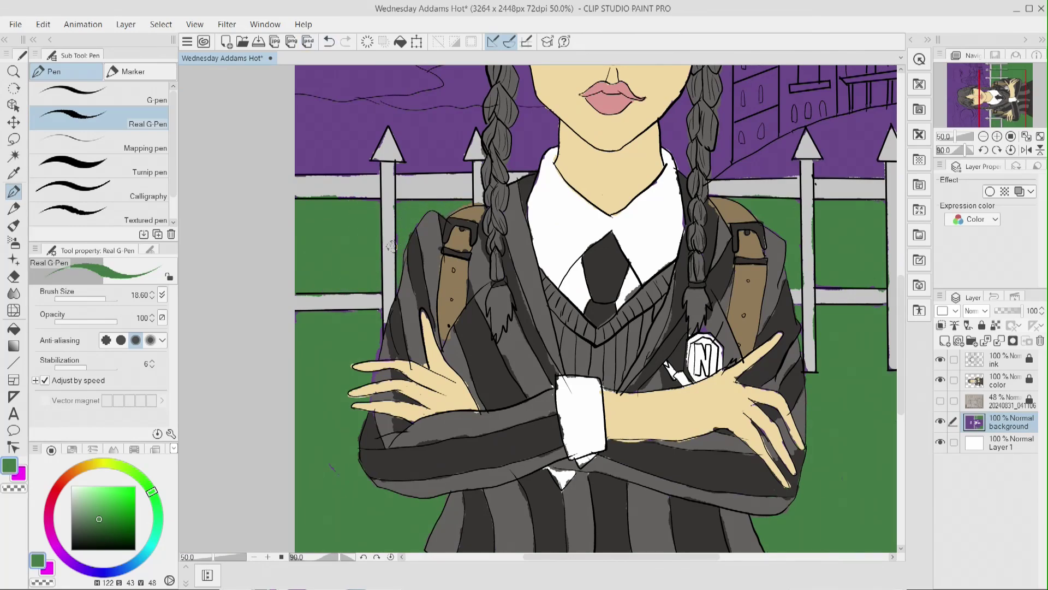
left_click(254, 557)
left_click(329, 42)
left_click(330, 42)
left_click(329, 42)
- Paint the hill beneath the castle green, down to the upper fence rail
left_click(267, 557)
left_click_drag(622, 557, 682, 557)
left_click_drag(901, 346, 901, 300)
mouse_move(511, 327)
left_mouse_down()
mouse_move(523, 331)
mouse_move(568, 295)
mouse_move(704, 259)
mouse_move(745, 286)
mouse_move(595, 314)
mouse_move(712, 325)
left_mouse_up()
key("ctrl+minus")
key("ctrl+minus")
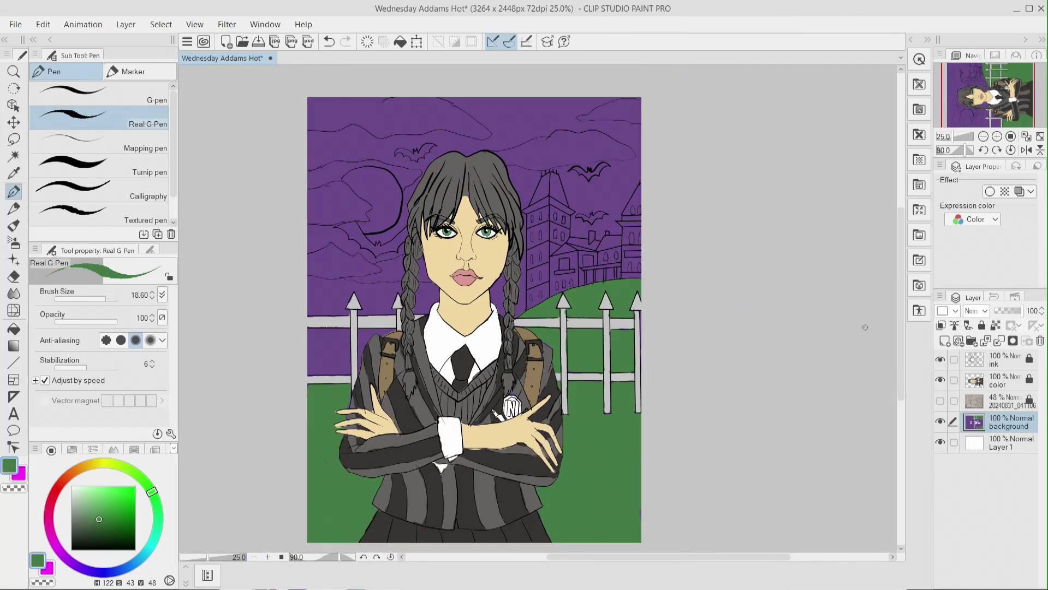
- Choose a pale yellow (H 60, S 16, V 97) and paint the crescent moon
left_click(103, 463)
left_click(81, 487)
key("ctrl+plus")
scroll(316, 237, "up", 1)
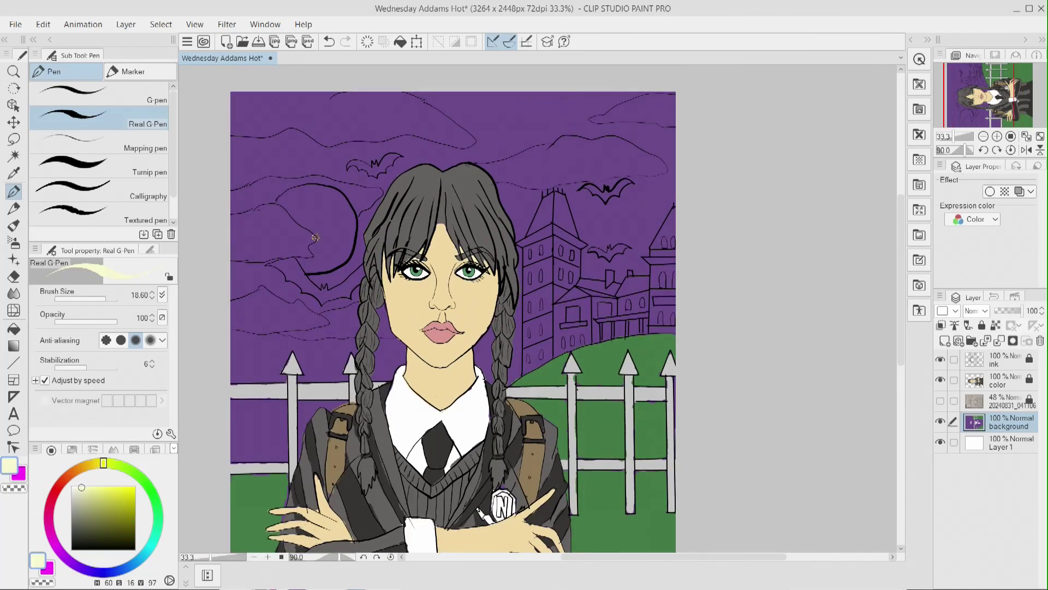
mouse_move(307, 265)
left_mouse_down()
mouse_move(349, 230)
mouse_move(292, 188)
mouse_move(332, 243)
mouse_move(321, 208)
left_mouse_up()
- Choose a light grey (H 60, S 2, V 73), enlarge the brush to 57.08 and paint the clouds across the sky
left_click_drag(74, 494, 72, 502)
left_click(114, 299)
mouse_move(233, 322)
left_mouse_down()
mouse_move(300, 325)
mouse_move(284, 311)
left_mouse_up()
mouse_move(234, 253)
left_mouse_down()
mouse_move(304, 238)
mouse_move(240, 223)
left_mouse_up()
mouse_move(234, 128)
left_mouse_down()
mouse_move(292, 109)
mouse_move(480, 141)
left_mouse_up()
mouse_move(235, 199)
left_mouse_down()
mouse_move(327, 180)
mouse_move(380, 205)
mouse_move(372, 210)
left_mouse_up()
mouse_move(489, 166)
left_mouse_down()
mouse_move(601, 164)
mouse_move(503, 167)
left_mouse_up()
mouse_move(595, 117)
left_mouse_down()
mouse_move(655, 109)
mouse_move(617, 117)
left_mouse_up()
- Erase the cloud outlines on the ink layer and paint the low cloud beside the braid grey on the background layer
left_click(1010, 360)
key("e")
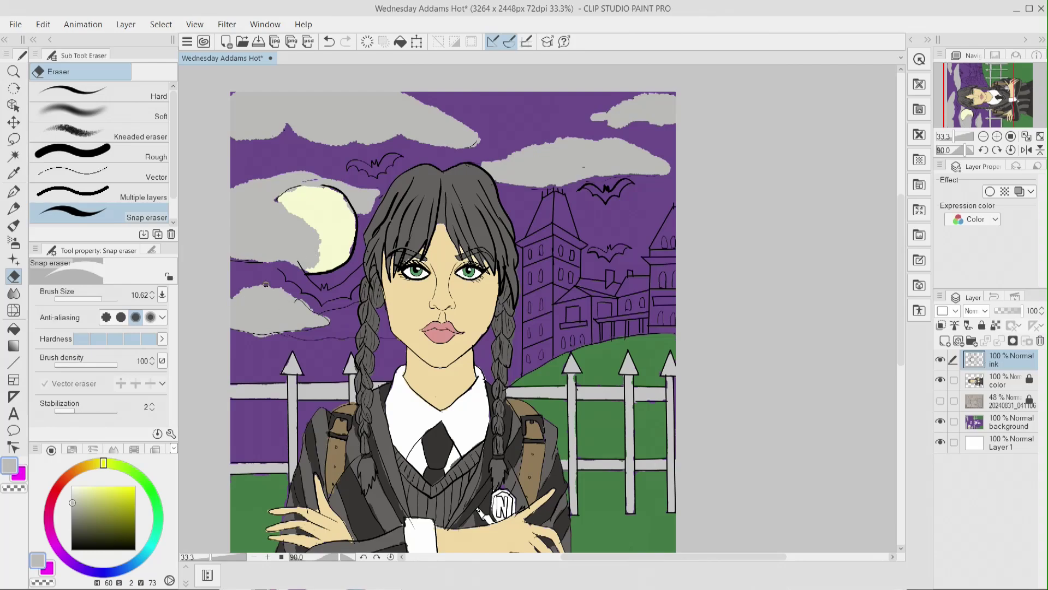
key("p")
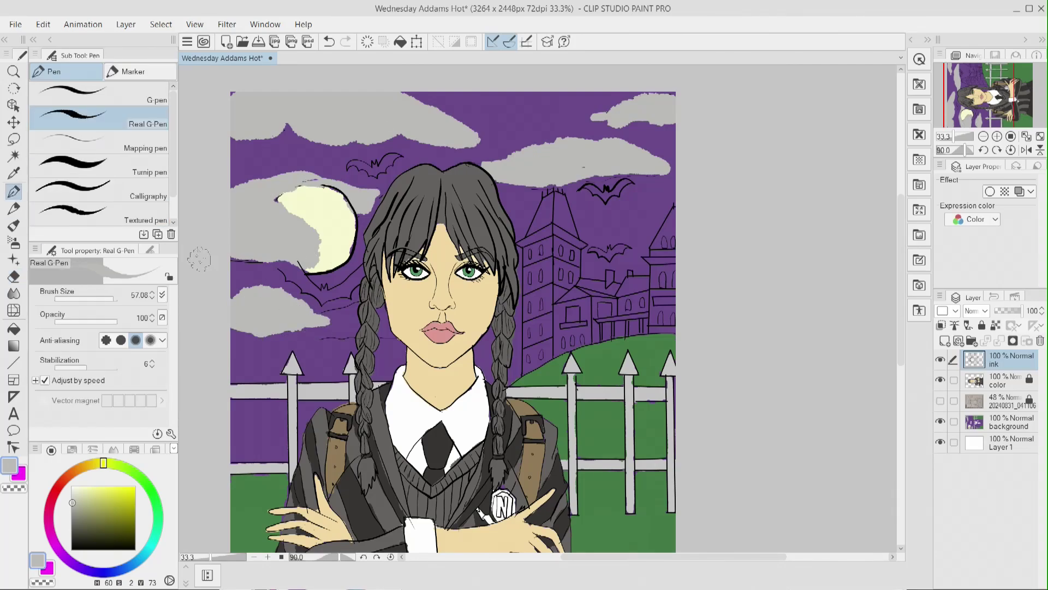
left_click_drag(350, 324, 322, 333)
key("ctrl+z")
left_click(1010, 422)
mouse_move(385, 314)
left_mouse_down()
mouse_move(385, 333)
mouse_move(358, 306)
mouse_move(298, 337)
left_mouse_up()
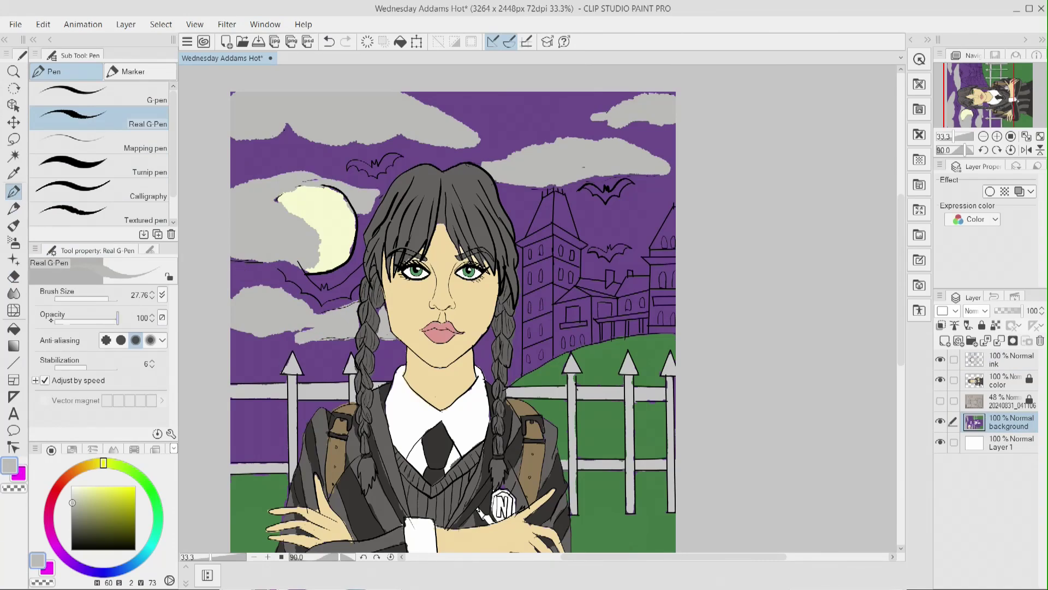
left_click(348, 336, "ctrl+shift")
key("e")
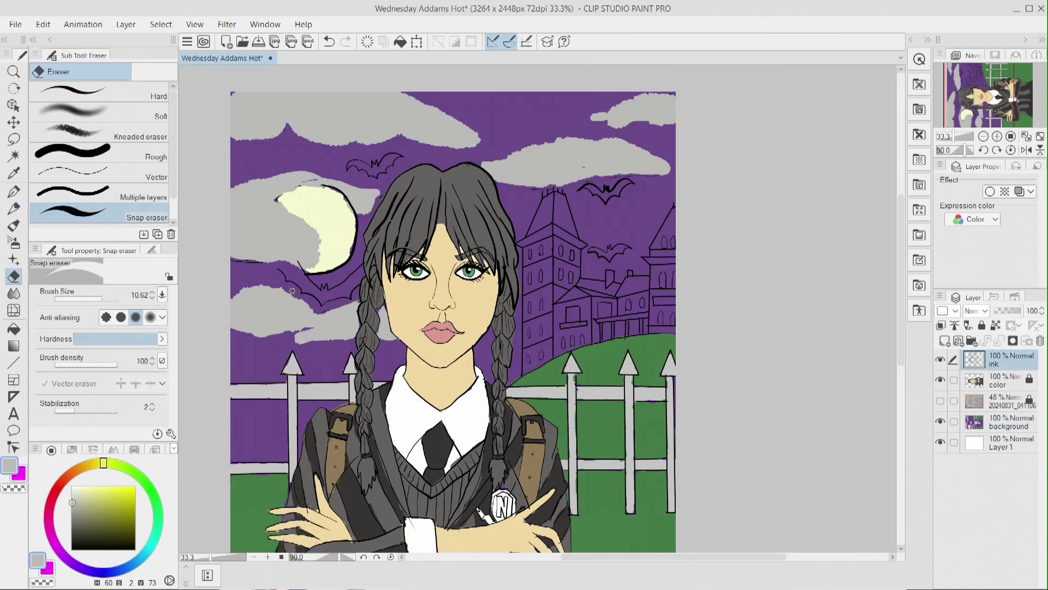
- Sample a dark grey (H 0, S 5, V 22) and paint the bat below the moon on the background layer
left_click(268, 557)
left_click_drag(655, 557, 596, 557)
left_click(13, 173)
left_click(333, 238)
left_click(14, 192)
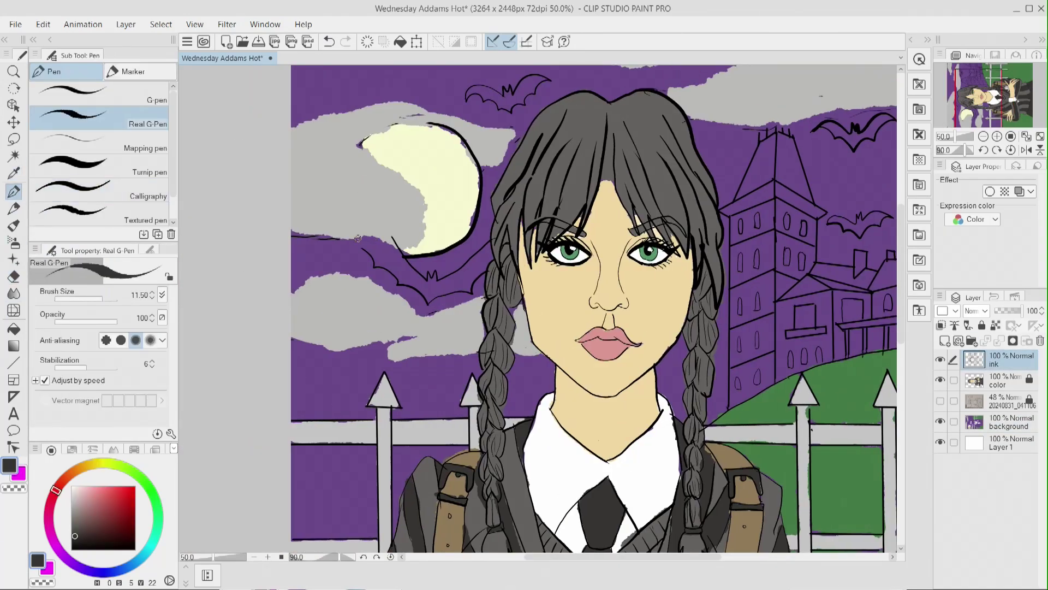
left_click(363, 244, "ctrl+shift")
mouse_move(393, 250)
left_mouse_down()
mouse_move(363, 244)
mouse_move(429, 292)
mouse_move(456, 287)
mouse_move(489, 256)
mouse_move(419, 284)
left_mouse_up()
- Paint the bat above the moon and the two bats near the castle dark grey
left_click_drag(901, 273, 901, 202)
key("ctrl+plus")
key("ctrl+plus")
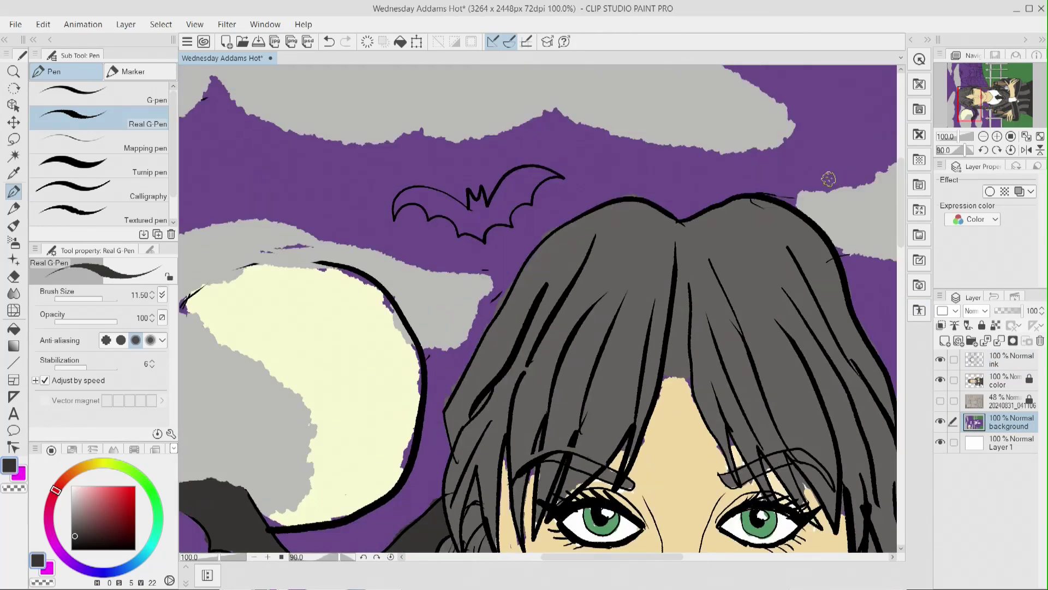
mouse_move(421, 201)
left_mouse_down()
mouse_move(481, 230)
mouse_move(529, 192)
mouse_move(457, 205)
left_mouse_up()
scroll(434, 203, "right", 5)
mouse_move(527, 268)
left_mouse_down()
mouse_move(579, 295)
mouse_move(668, 257)
left_mouse_up()
mouse_move(542, 460)
left_mouse_down()
mouse_move(623, 474)
mouse_move(637, 448)
left_mouse_up()
- Choose a tan (H 41, S 34, V 76) and paint along the edges of the castle tower and building walls
left_click(254, 557)
left_click(254, 557)
left_click(254, 557)
left_click_drag(902, 242, 902, 285)
left_click_drag(690, 556, 654, 557)
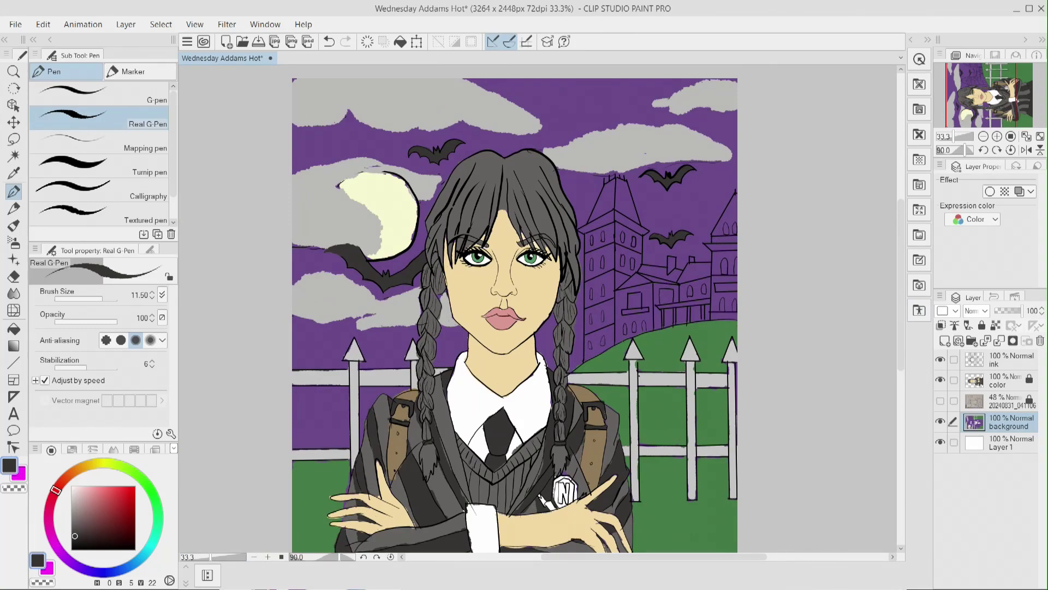
left_click(86, 465)
left_click(95, 500)
key("ctrl+plus")
left_click_drag(697, 557, 729, 557)
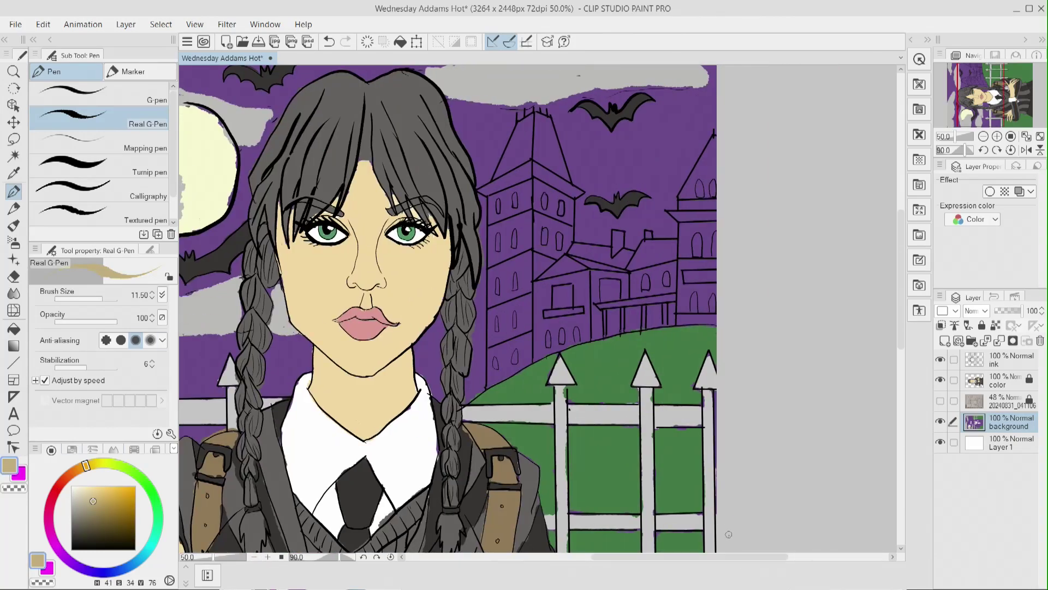
mouse_move(493, 343)
left_mouse_down()
mouse_move(520, 362)
mouse_move(690, 320)
mouse_move(720, 213)
mouse_move(628, 302)
mouse_move(530, 283)
mouse_move(678, 258)
left_mouse_up()
left_click_drag(530, 179, 568, 200)
left_click_drag(498, 292, 494, 198)
mouse_move(571, 200)
left_mouse_down()
mouse_move(529, 353)
mouse_move(524, 286)
left_mouse_up()
- Undo the erasure near the castle's far roof and sample the sky purple for pen touch-ups there
left_click(14, 276)
left_click_drag(708, 209, 724, 217)
left_click(330, 42)
left_click(14, 173)
left_click(700, 204)
left_click(14, 191)
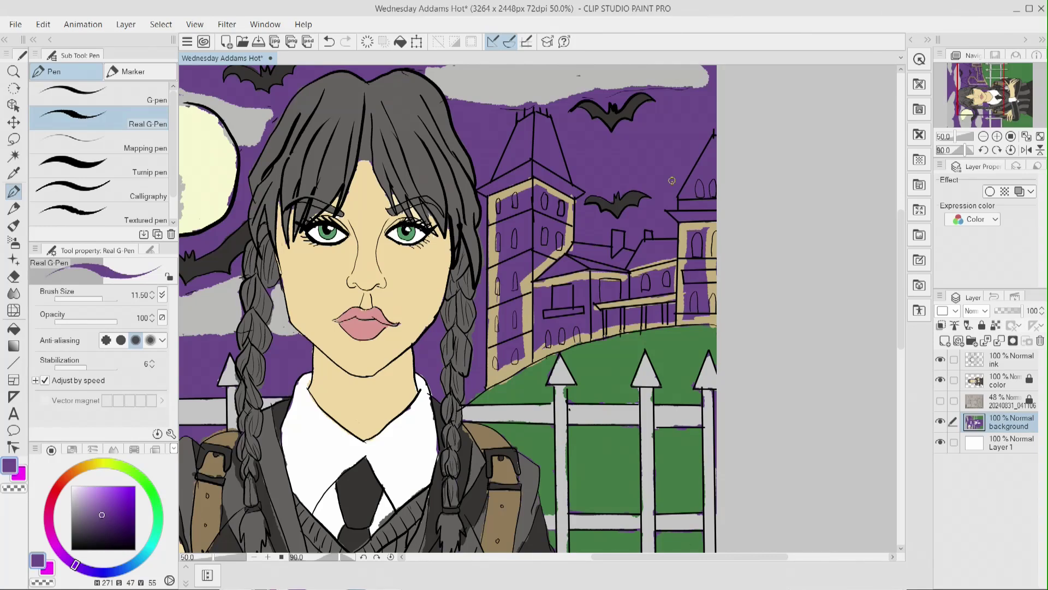
- Resample the tan and fill in the walls of the castle tower and adjoining buildings
left_click(14, 173)
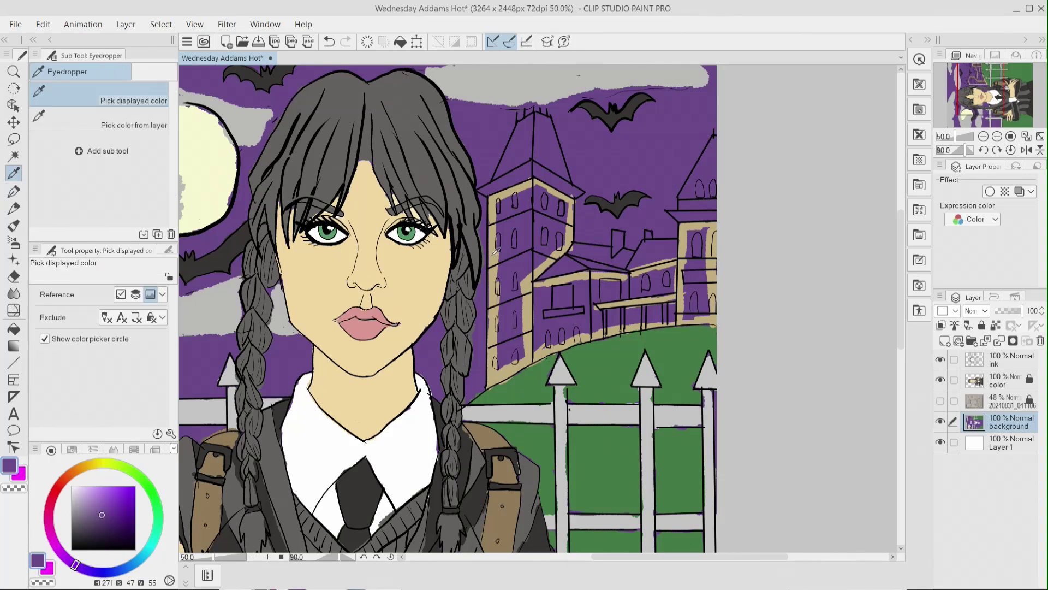
left_click(494, 306)
left_click(14, 192)
mouse_move(511, 365)
left_mouse_down()
mouse_move(511, 235)
mouse_move(540, 254)
left_mouse_up()
mouse_move(539, 254)
left_mouse_down()
mouse_move(567, 213)
mouse_move(537, 232)
mouse_move(555, 235)
left_mouse_up()
mouse_move(536, 347)
left_mouse_down()
mouse_move(595, 317)
mouse_move(696, 314)
mouse_move(693, 257)
mouse_move(669, 270)
mouse_move(687, 273)
left_mouse_up()
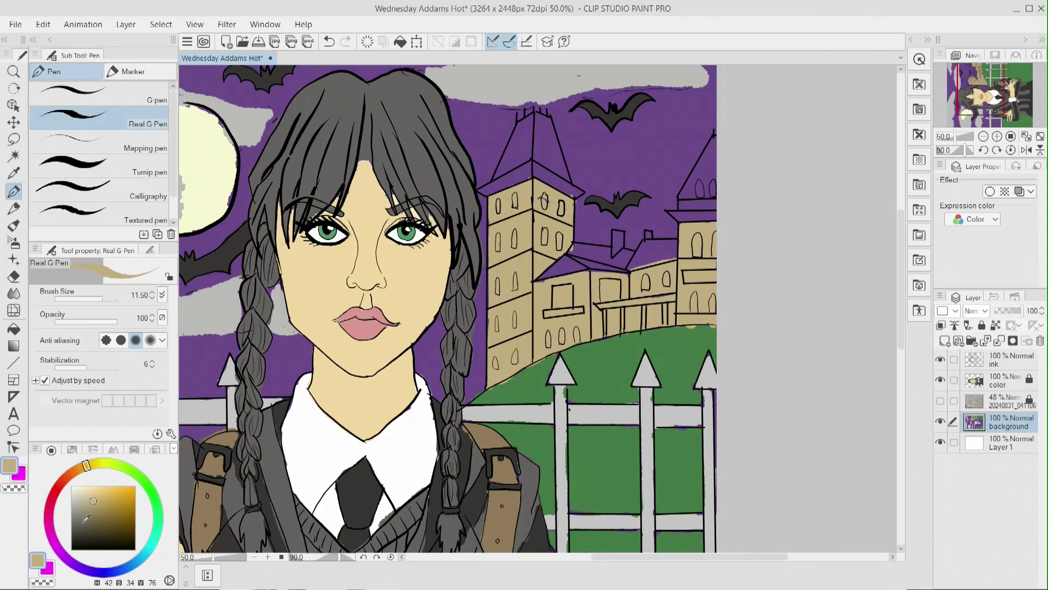
- Choose a muted grey-purple (H 273, S 10, V 54) and paint the castle tower and building roofs
left_click(73, 562)
left_click(85, 513)
mouse_move(542, 138)
left_mouse_down()
mouse_move(557, 169)
mouse_move(500, 164)
mouse_move(539, 165)
left_mouse_up()
mouse_move(711, 141)
left_mouse_down()
mouse_move(689, 188)
mouse_move(709, 214)
left_mouse_up()
left_click_drag(675, 250, 673, 247)
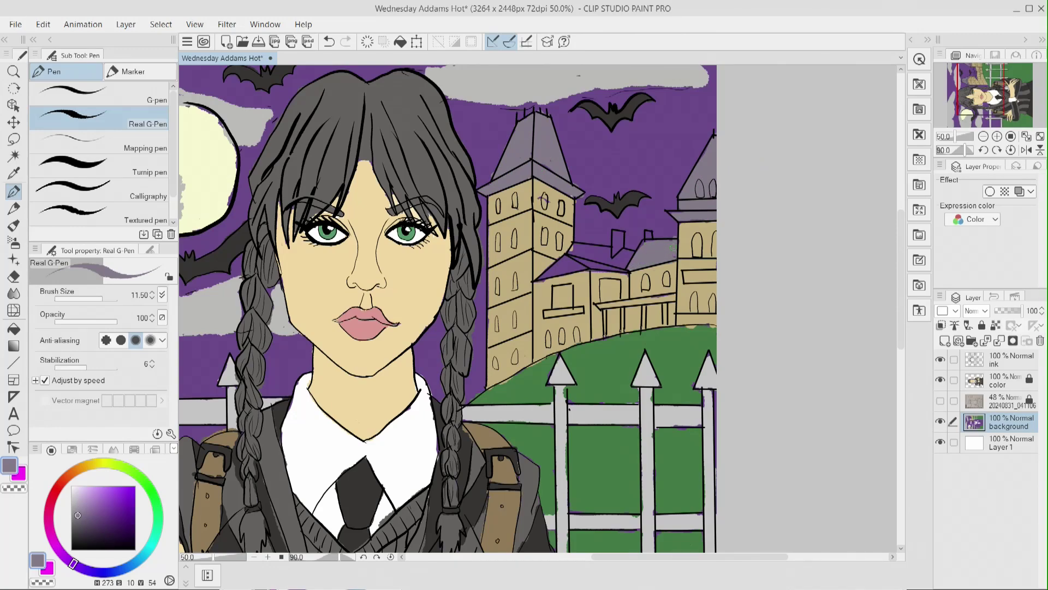
left_click_drag(594, 259, 623, 258)
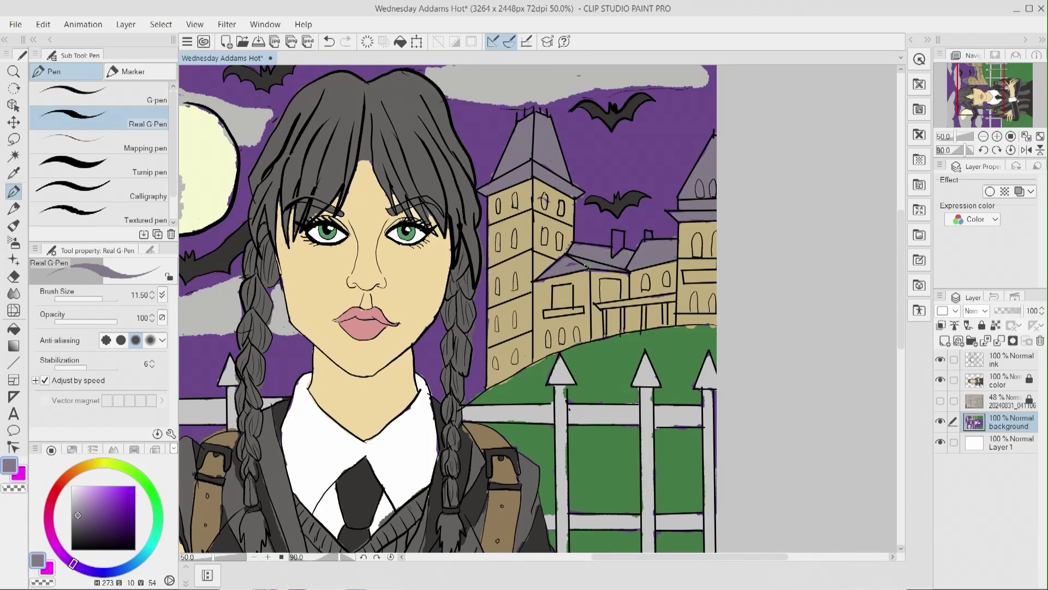
- Sample the castle's tan, lighten it to a pale cream (H 42, S 14, V 99) and paint the castle windows
left_click(568, 238, "alt")
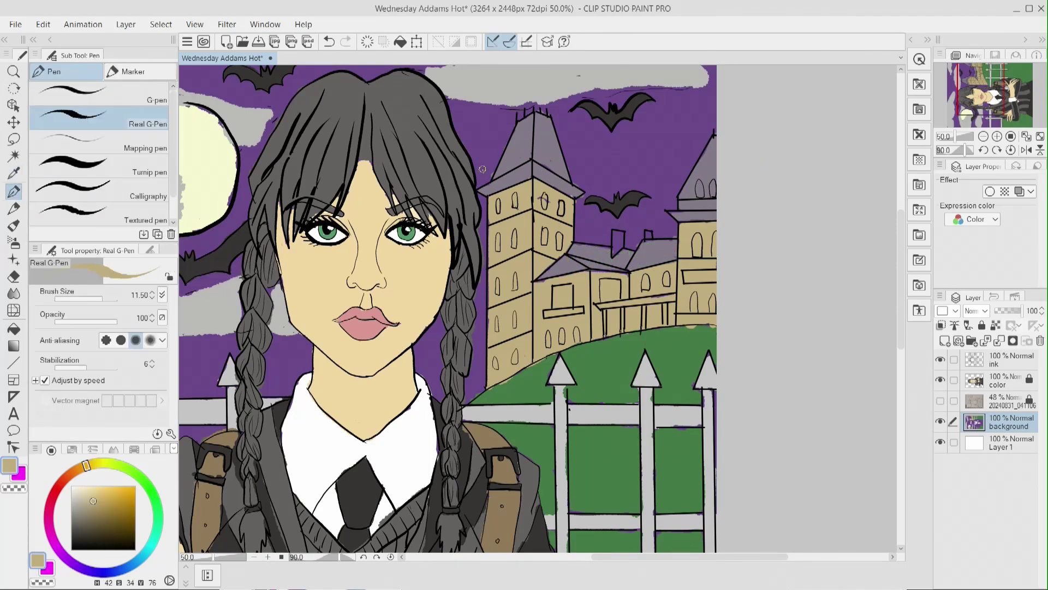
left_click(80, 486)
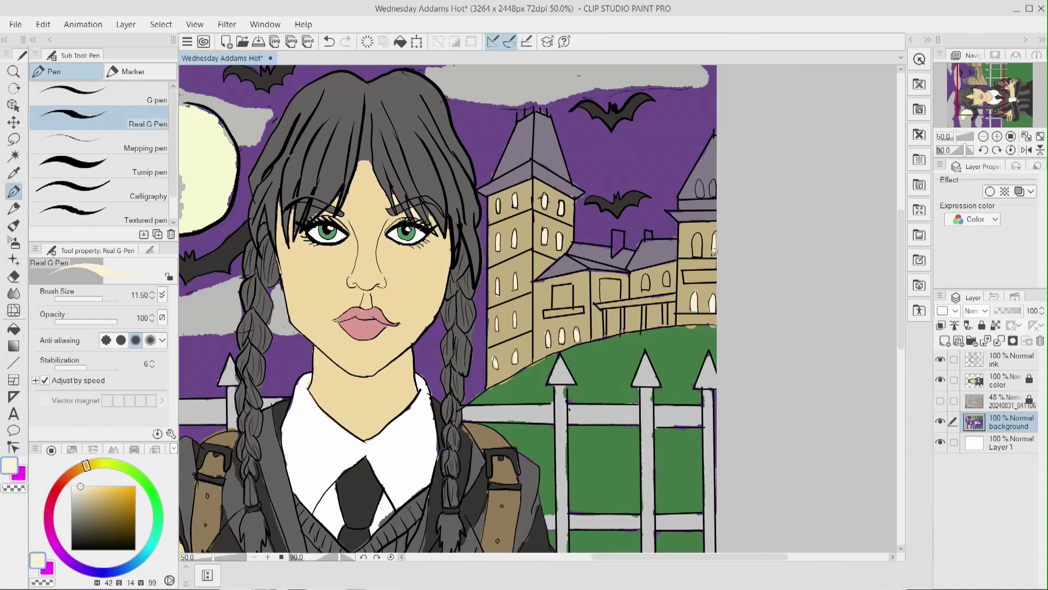
mouse_move(556, 294)
left_mouse_down()
mouse_move(571, 304)
mouse_move(617, 283)
left_mouse_up()
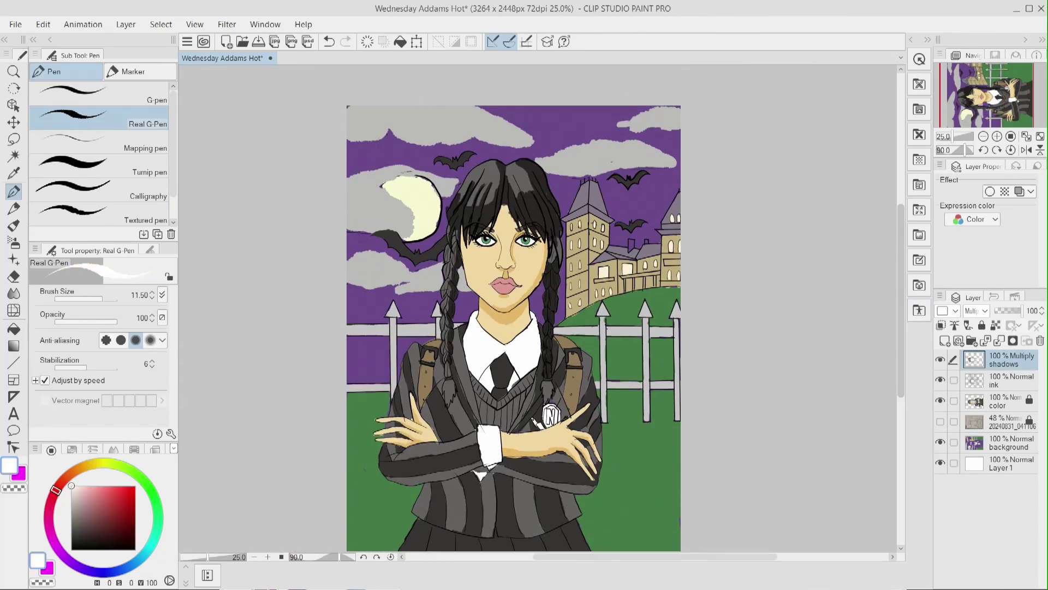
- Unlock the color layer and sample the sky's purple as the pen color
left_click(1009, 400)
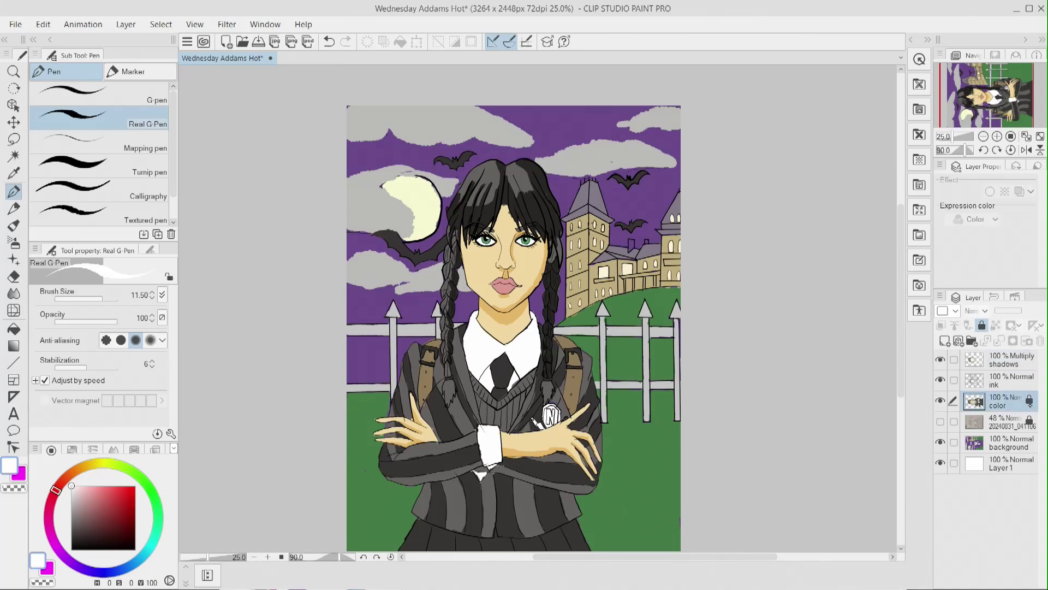
left_click(982, 326)
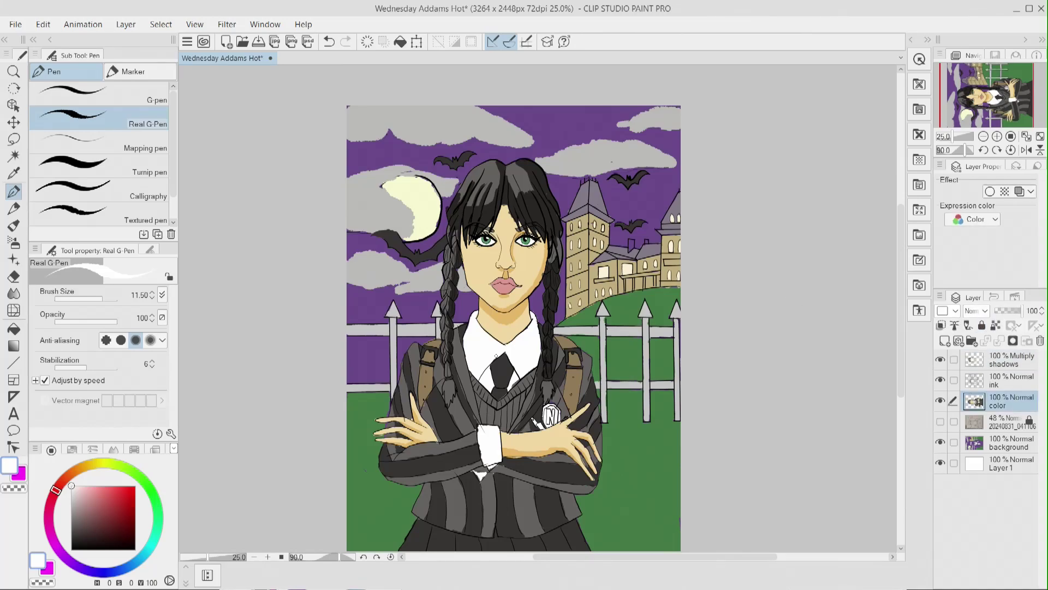
left_click(14, 172)
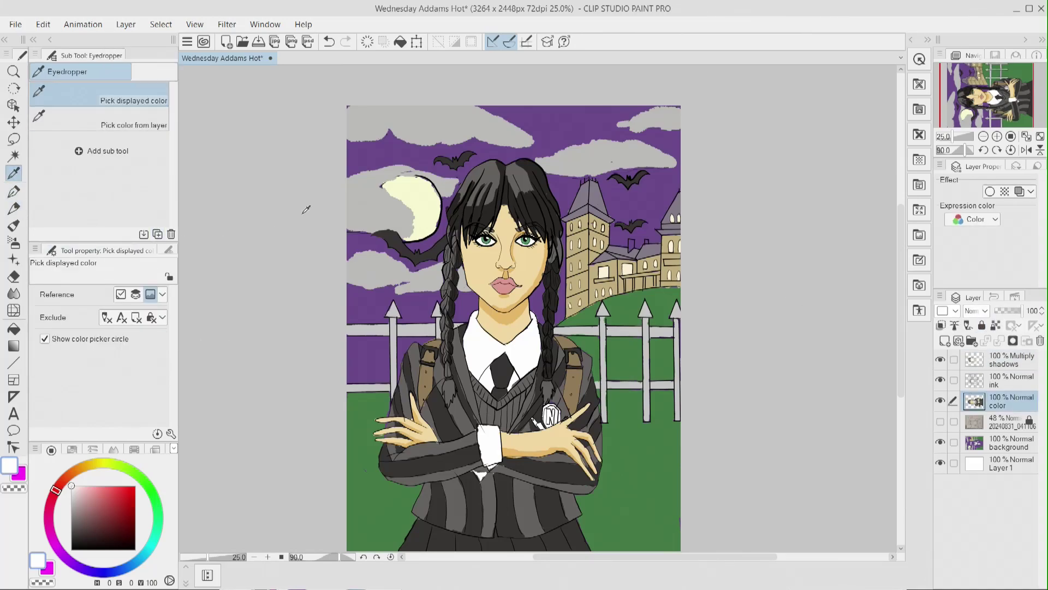
left_click(552, 124)
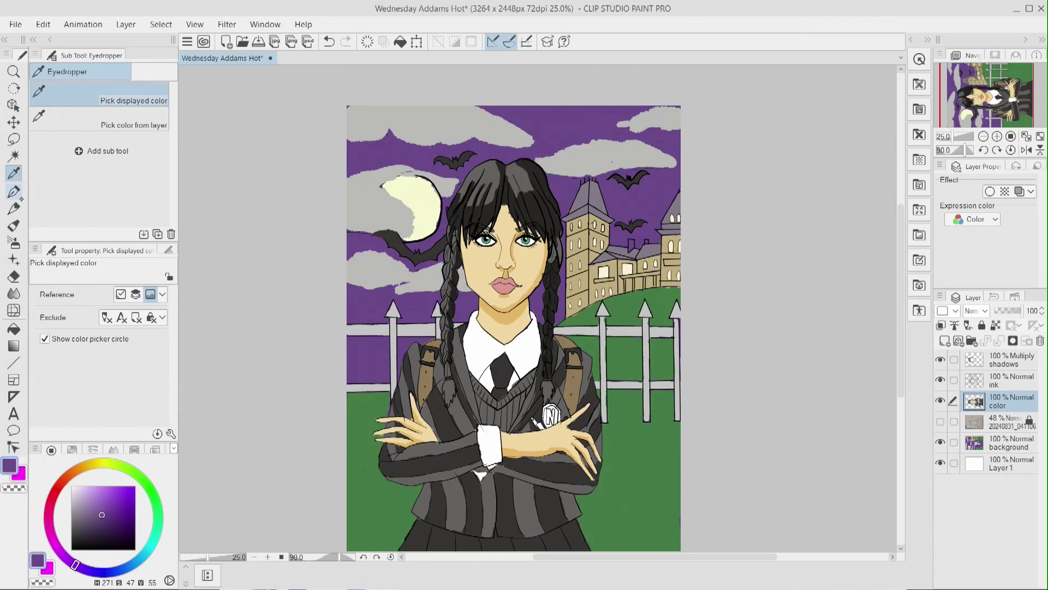
left_click(16, 193)
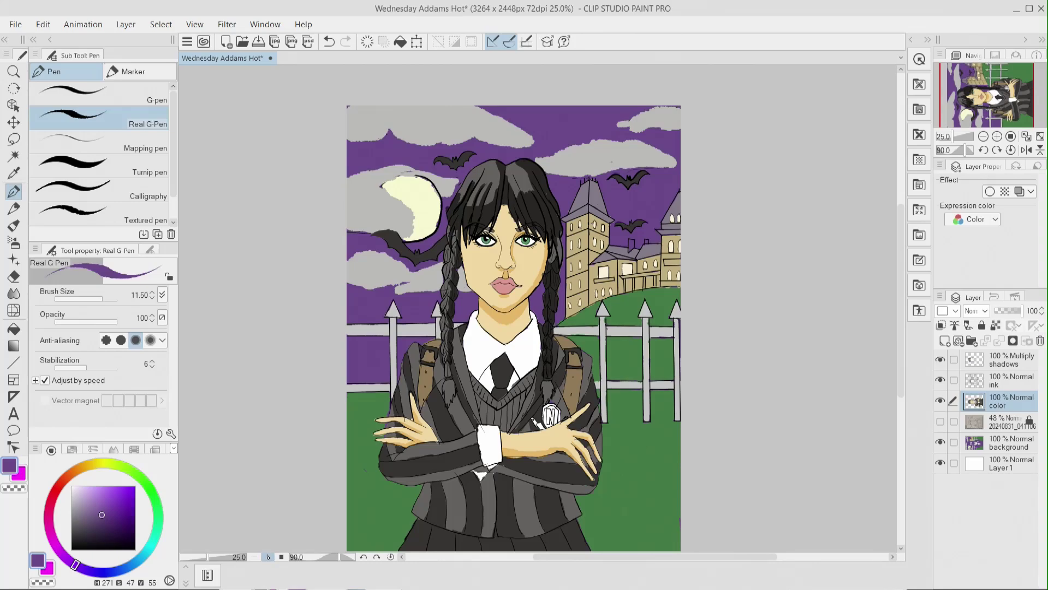
- Darken the purple to H 271, S 59, V 47, reduce the brush size to 6.06 and paint eyeshadow on both eyelids
left_click(269, 557)
left_click(268, 557)
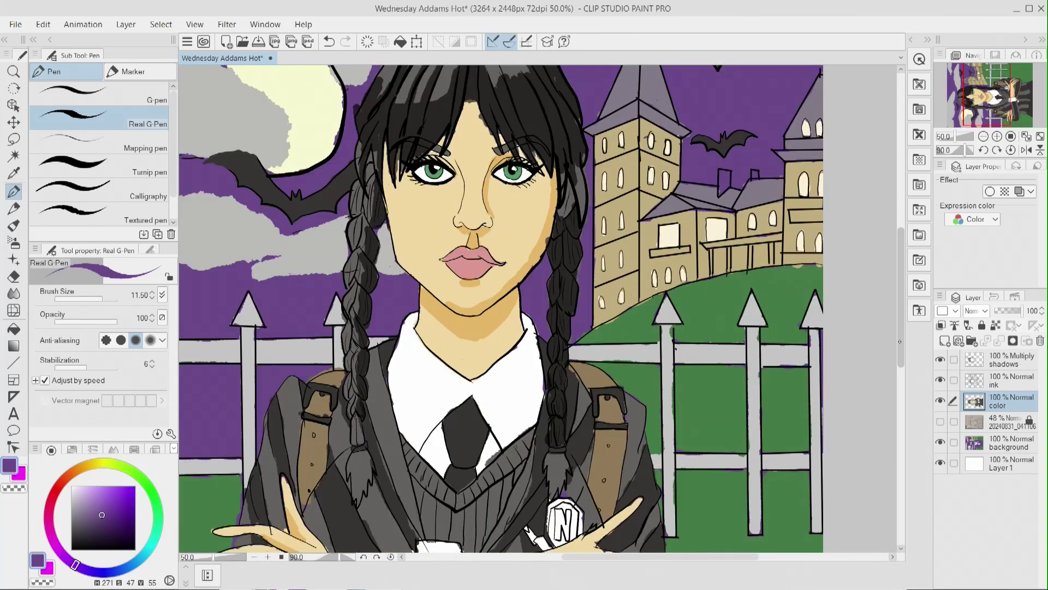
scroll(910, 343, "up", 5)
left_click(111, 517)
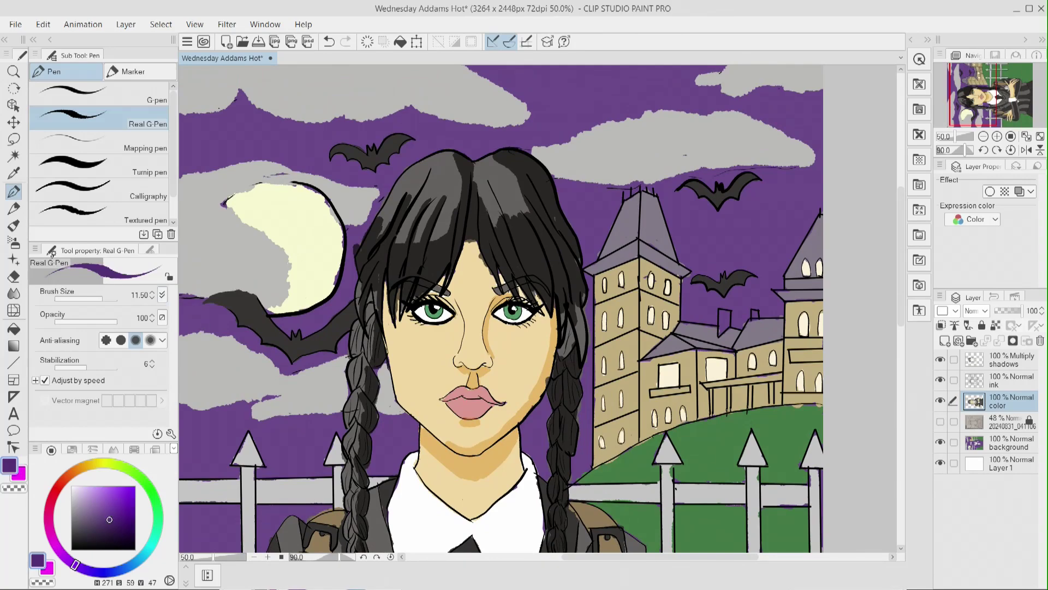
left_click_drag(109, 300, 100, 298)
mouse_move(437, 295)
left_mouse_down()
mouse_move(446, 302)
mouse_move(427, 297)
mouse_move(454, 311)
left_mouse_up()
mouse_move(514, 298)
left_mouse_down()
mouse_move(496, 305)
mouse_move(532, 304)
mouse_move(522, 299)
left_mouse_up()
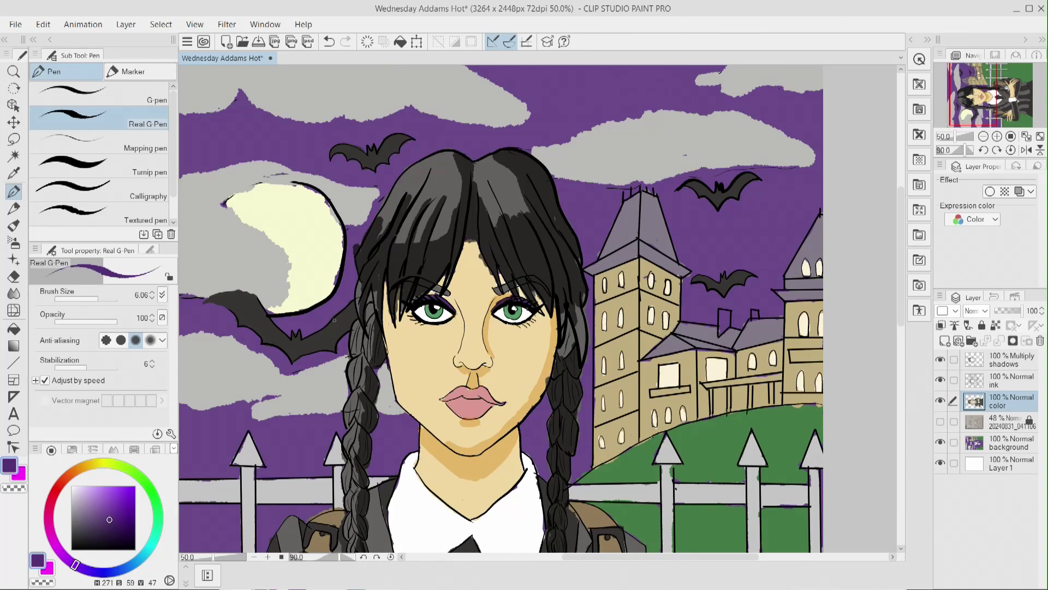
- Sample the lip pink, deepen it to H 4, S 46, V 81 and repaint the lips with the pen
key("i")
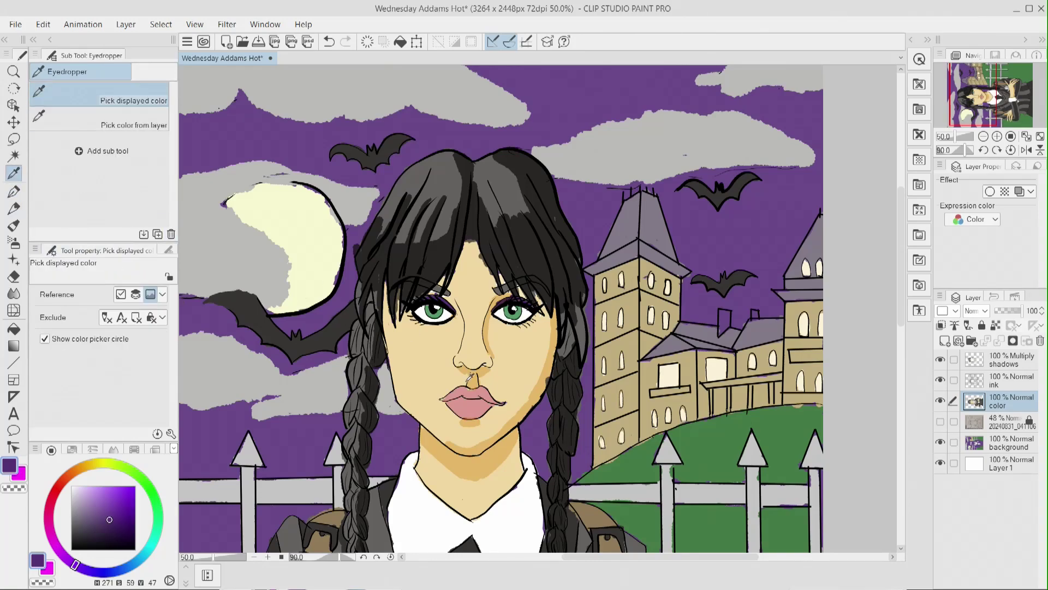
left_click(476, 405)
key("p")
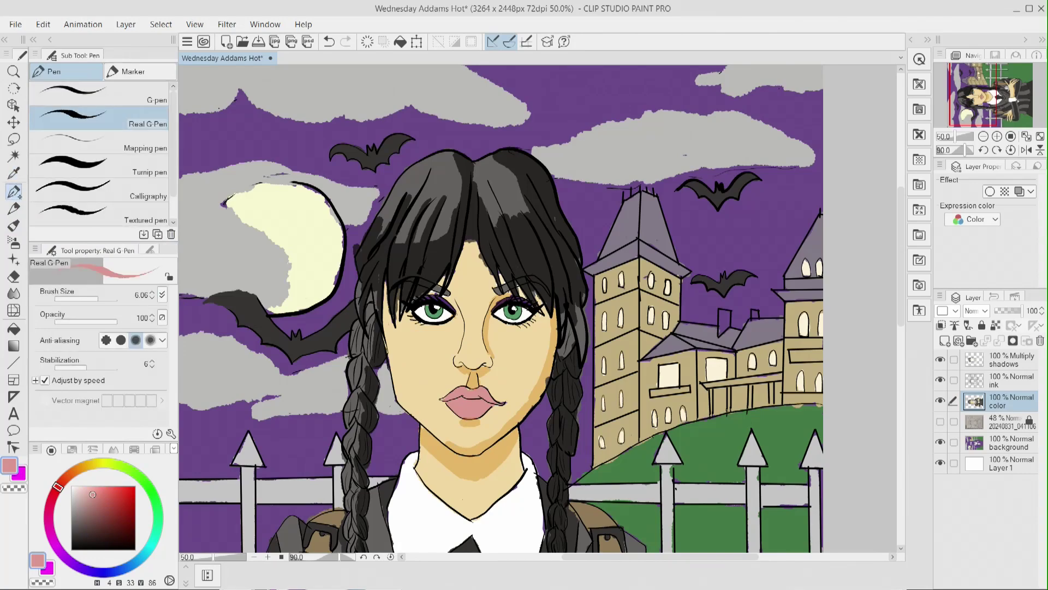
left_click(100, 498)
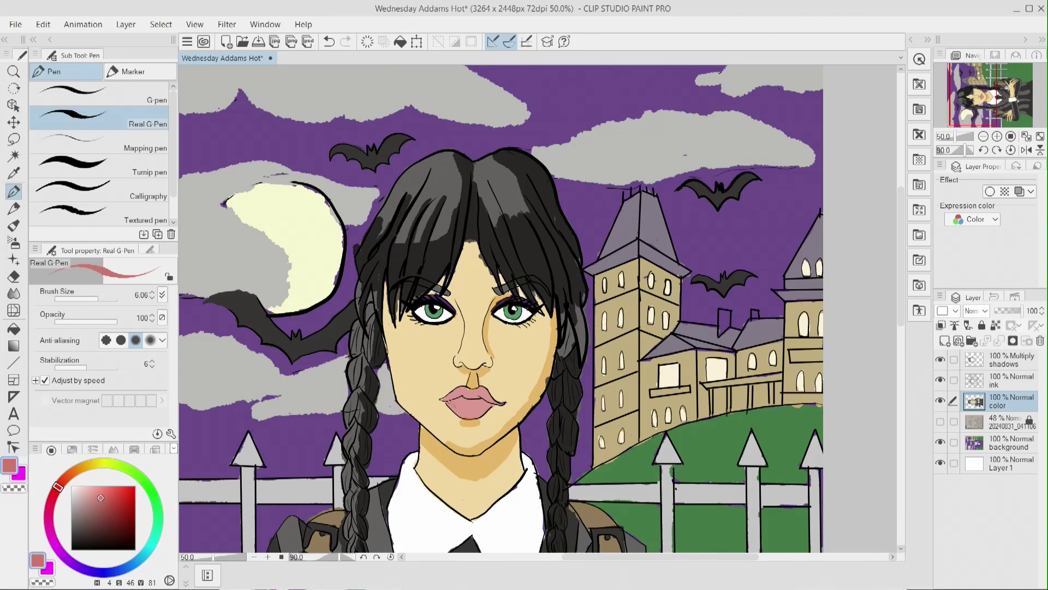
mouse_move(455, 405)
left_mouse_down()
mouse_move(464, 417)
mouse_move(490, 407)
mouse_move(462, 401)
mouse_move(483, 409)
left_mouse_up()
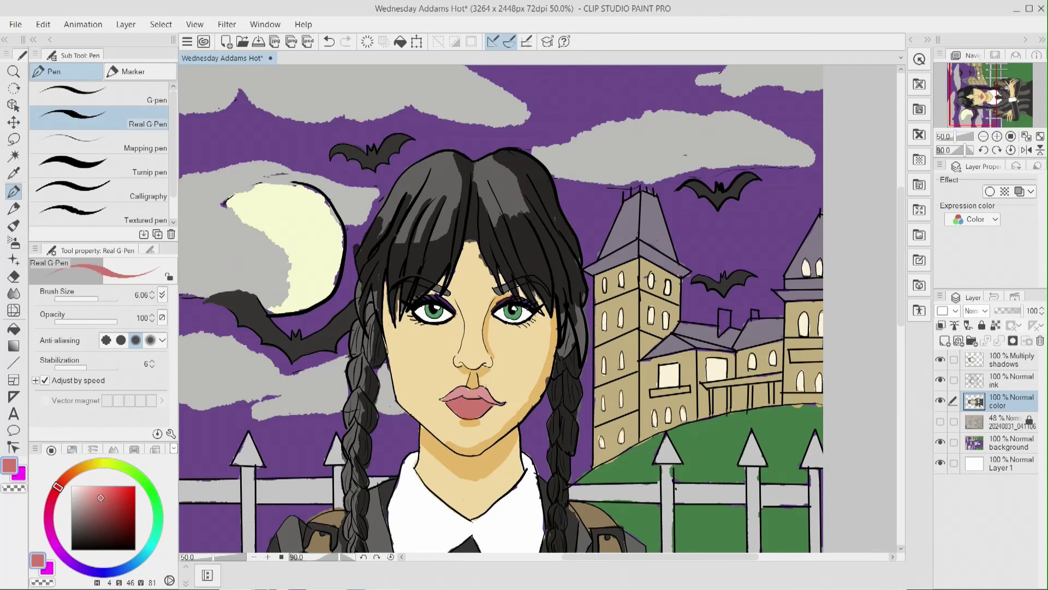
- Sample the hair's grey, darken it to H 0, S 3, V 33 and paint shading along the lower edges of both eyes
left_click(14, 173)
left_click(457, 191)
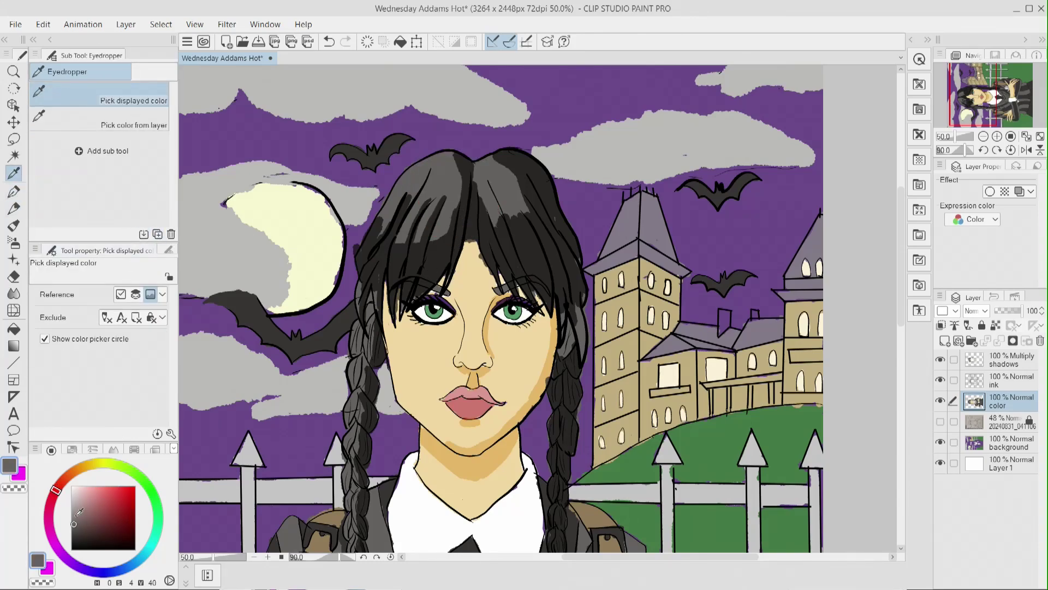
left_click(73, 528)
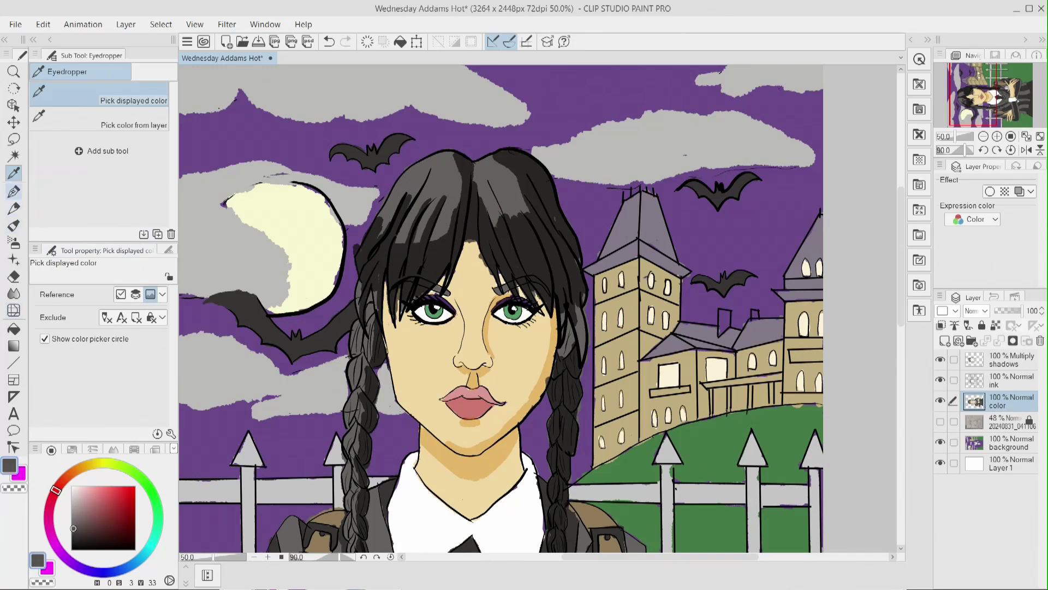
left_click(13, 191)
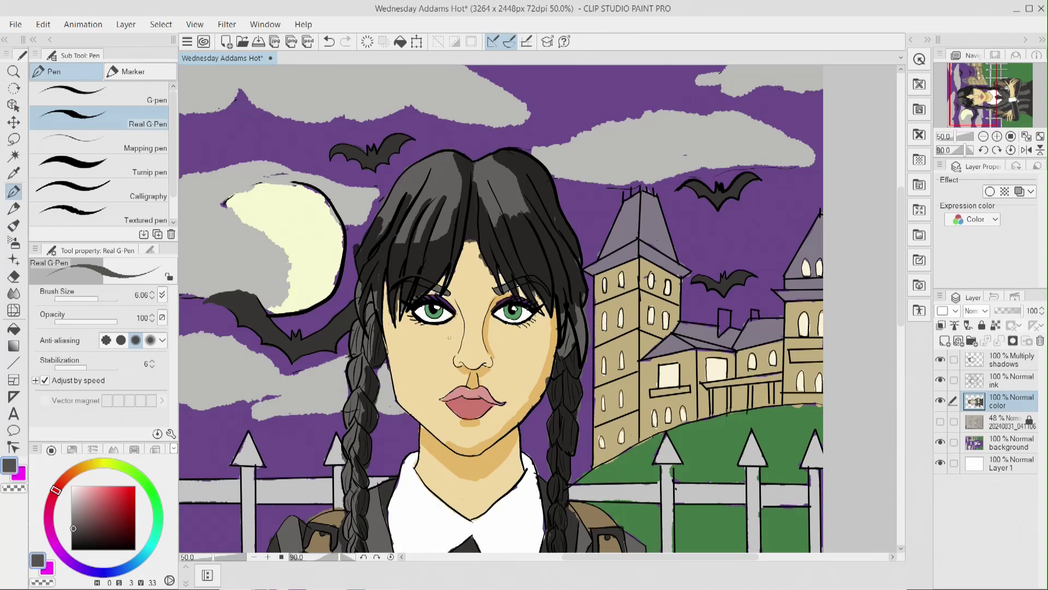
mouse_move(413, 316)
left_mouse_down()
mouse_move(449, 317)
mouse_move(422, 327)
mouse_move(407, 311)
left_mouse_up()
mouse_move(511, 325)
left_mouse_down()
mouse_move(535, 316)
mouse_move(513, 325)
left_mouse_up()
left_click(253, 557)
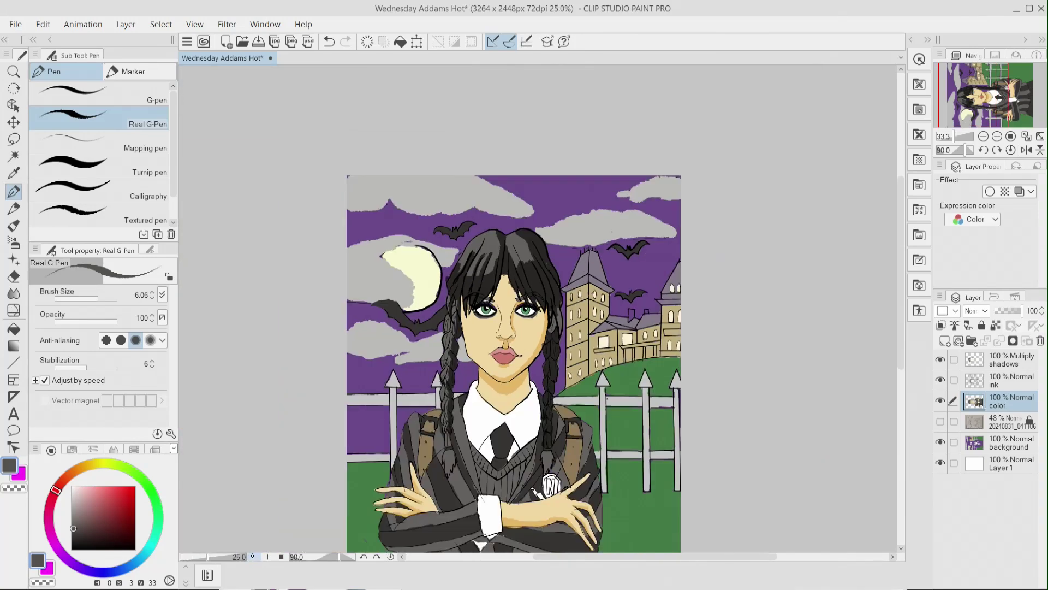
scroll(880, 345, "down", 3)
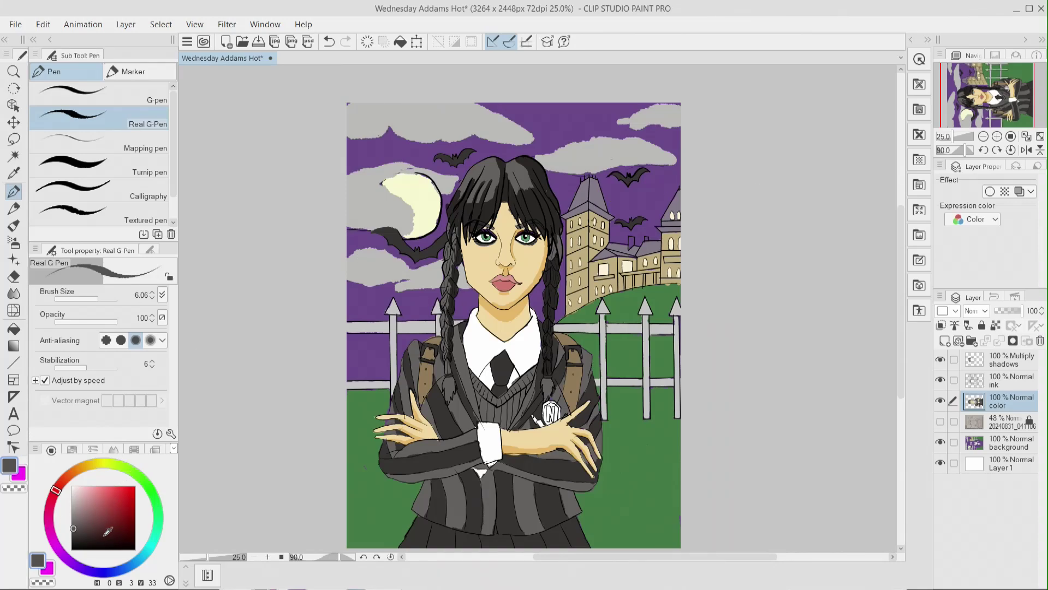
left_click(70, 547)
left_click(55, 546)
left_click(136, 486)
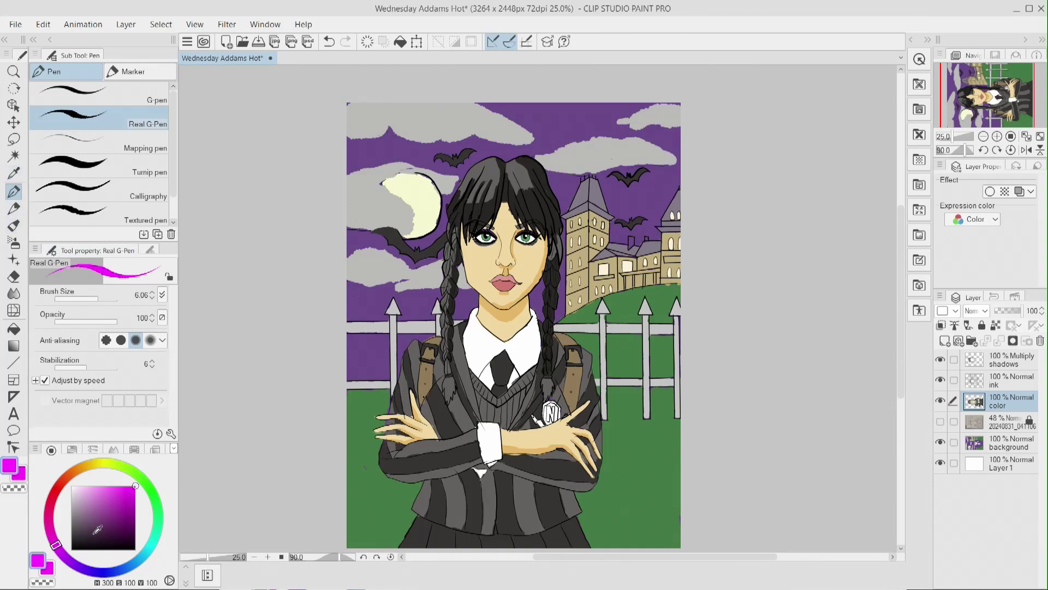
- Choose a bright red (H 9, S 100, V 100) and handwrite the date 9-1-2024 and the artist's signature on the grass beside the skirt
left_click(99, 495)
mouse_move(99, 496)
left_mouse_down()
mouse_move(83, 497)
mouse_move(92, 514)
mouse_move(93, 485)
mouse_move(72, 473)
mouse_move(60, 482)
left_mouse_up()
left_click(106, 462)
left_click(136, 486)
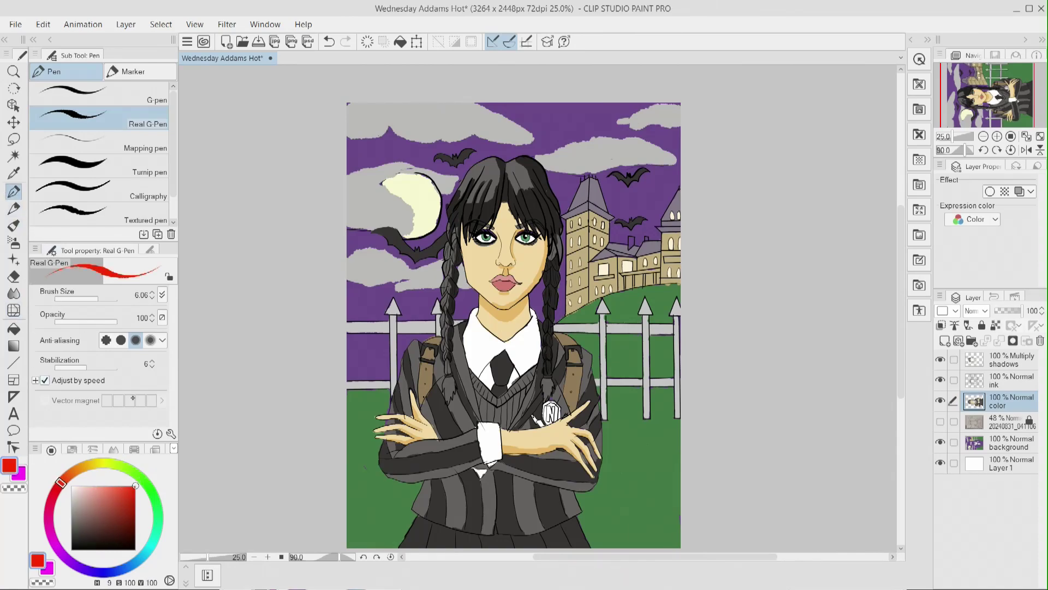
left_click(268, 557)
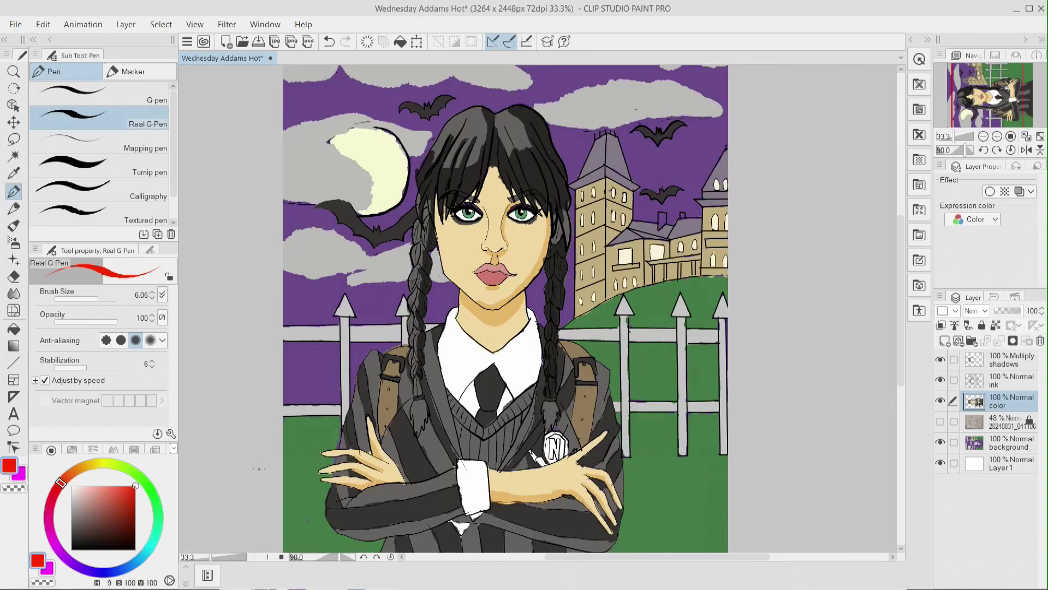
scroll(896, 359, "down", 5)
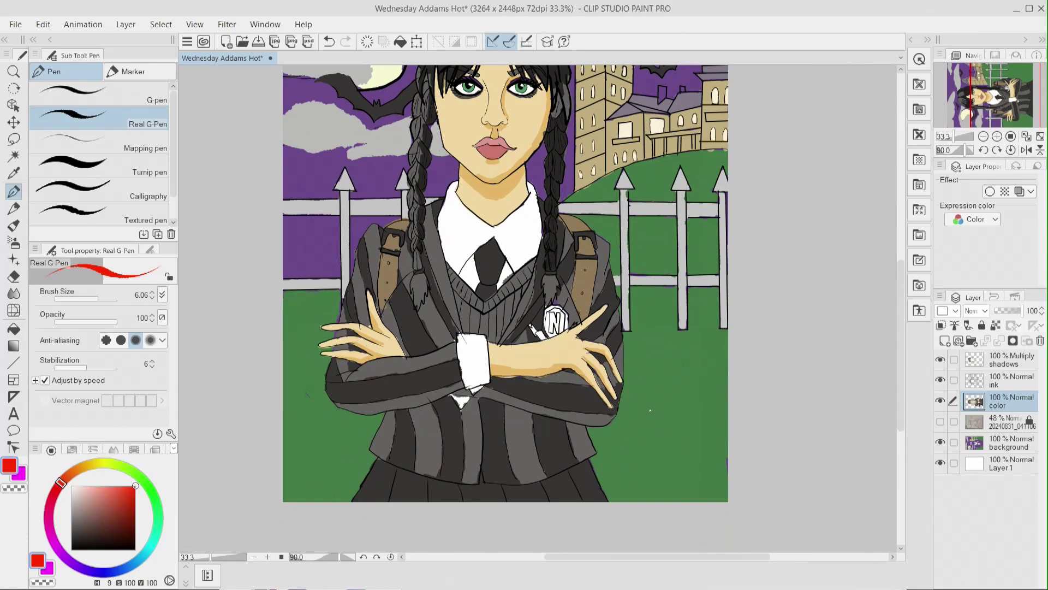
mouse_move(637, 421)
left_mouse_down()
mouse_move(652, 440)
mouse_move(679, 440)
left_mouse_up()
mouse_move(644, 471)
left_mouse_down()
mouse_move(632, 498)
mouse_move(658, 463)
mouse_move(675, 468)
mouse_move(665, 504)
mouse_move(667, 479)
mouse_move(678, 487)
mouse_move(690, 465)
mouse_move(703, 473)
mouse_move(762, 452)
mouse_move(671, 462)
mouse_move(752, 432)
left_mouse_up()
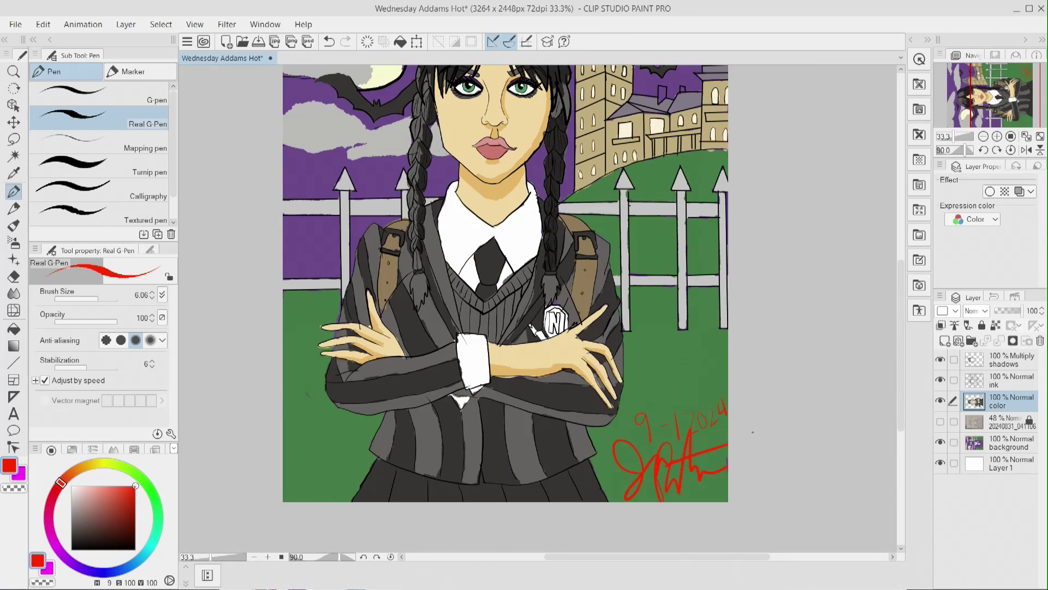
left_click(253, 556)
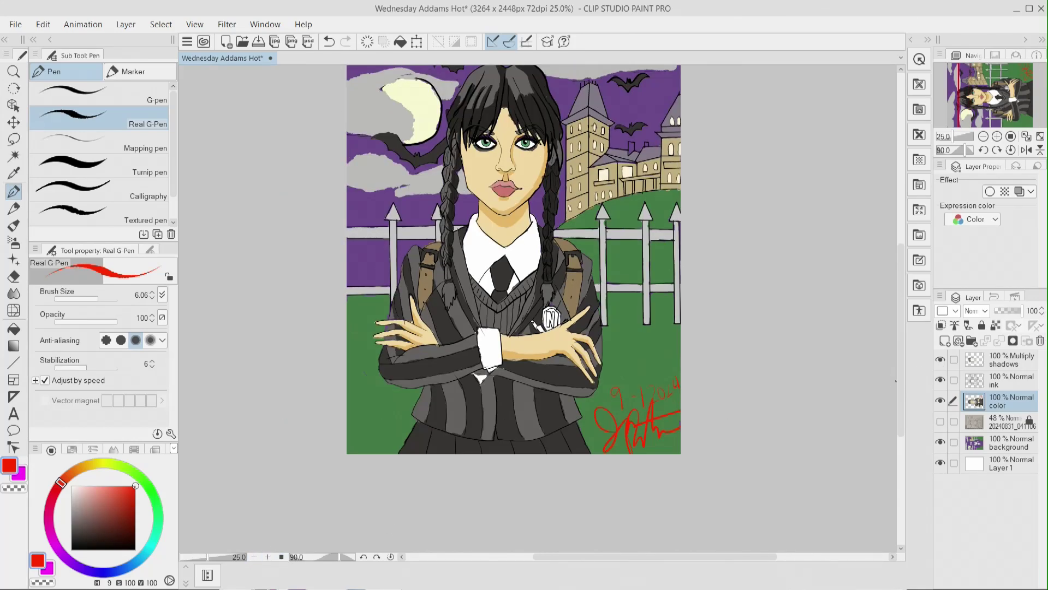